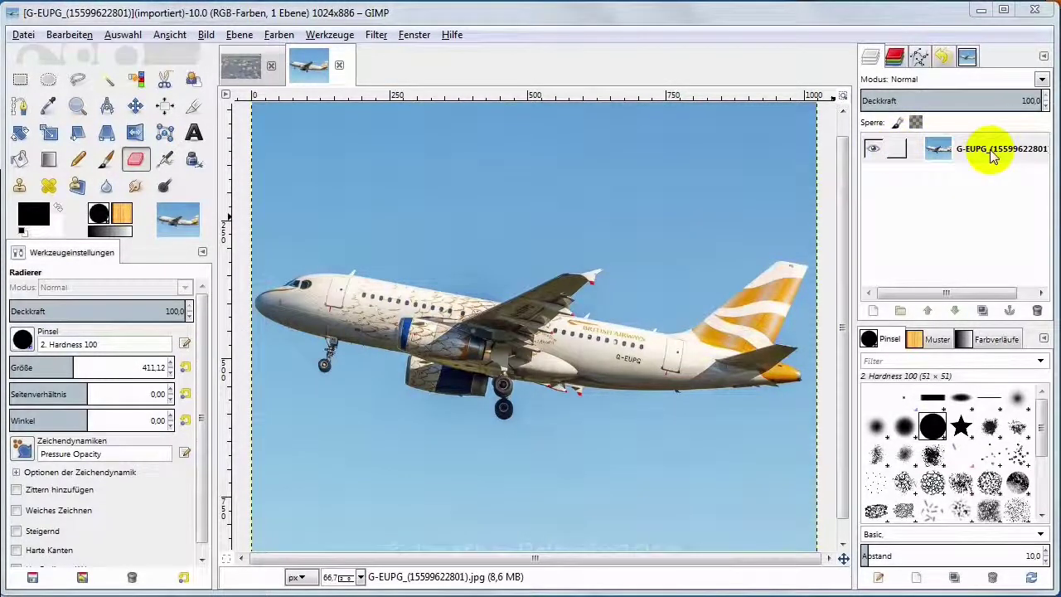
Switch back and forth between the clouds and G-EUPG airplane images, ending on 1024px-Wolken.
{"action": "left_click", "coordinate": [238, 67]}
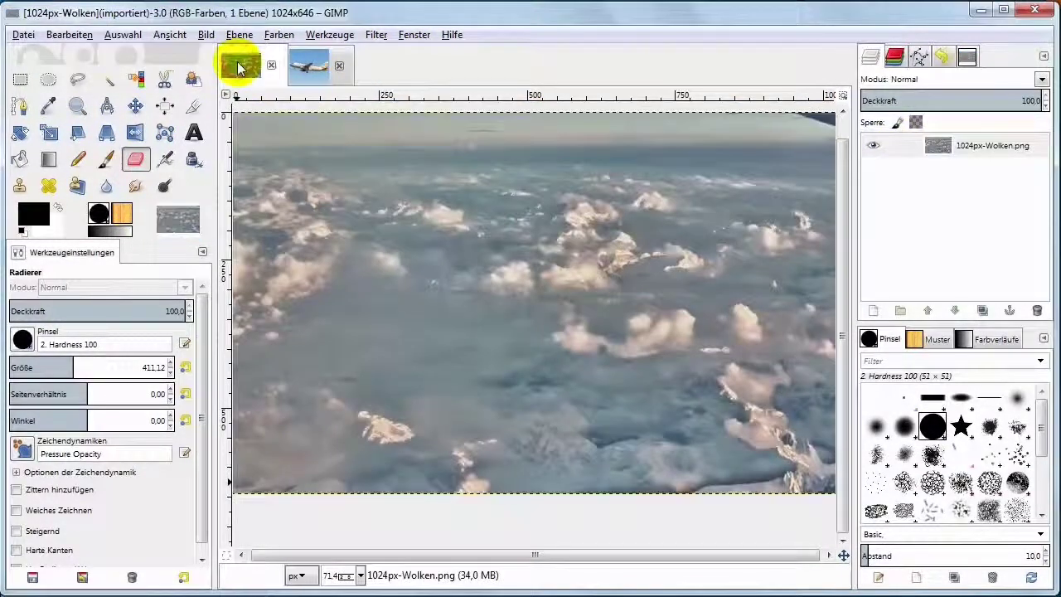
{"action": "left_click", "coordinate": [305, 69]}
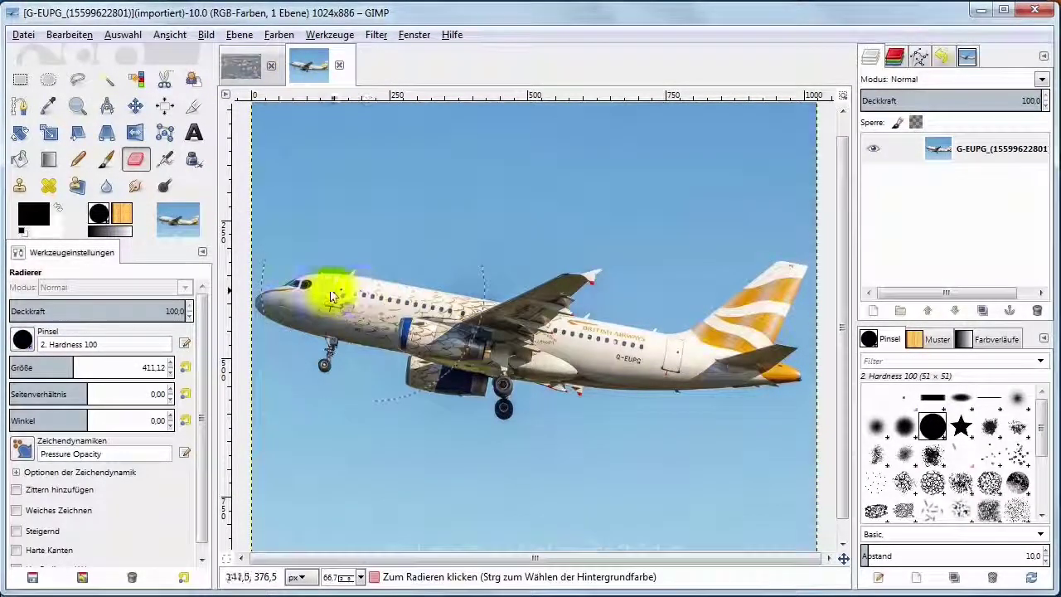
{"action": "left_click", "coordinate": [243, 66]}
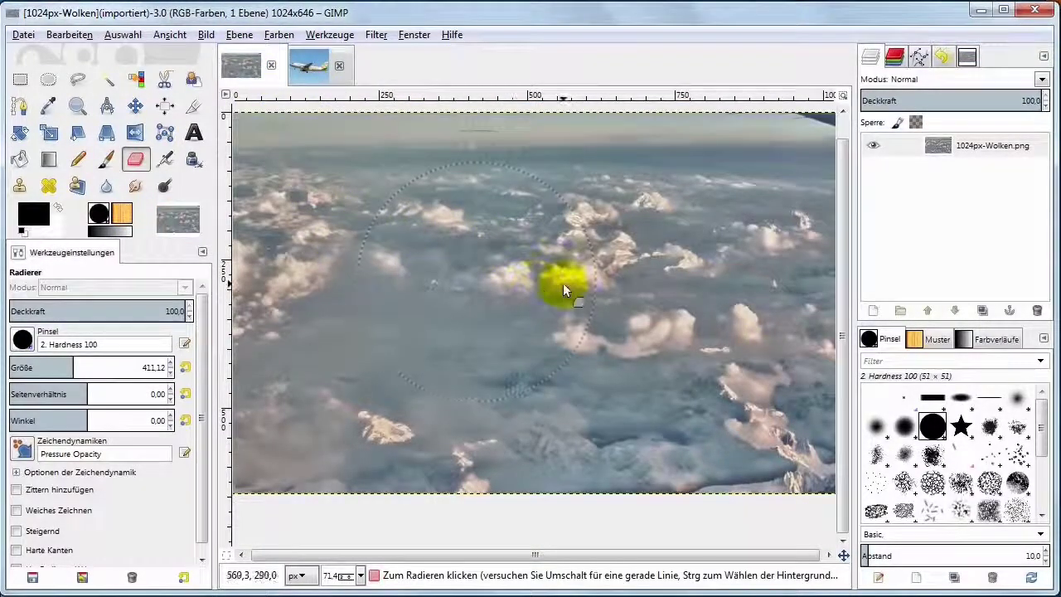
{"action": "left_click", "coordinate": [328, 68]}
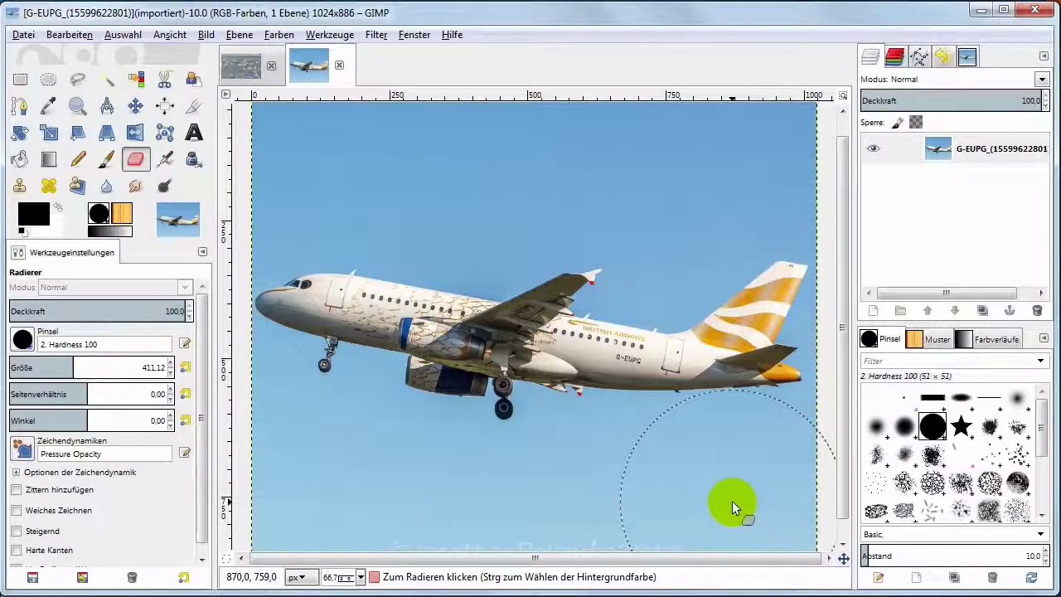
{"action": "left_click", "coordinate": [243, 70]}
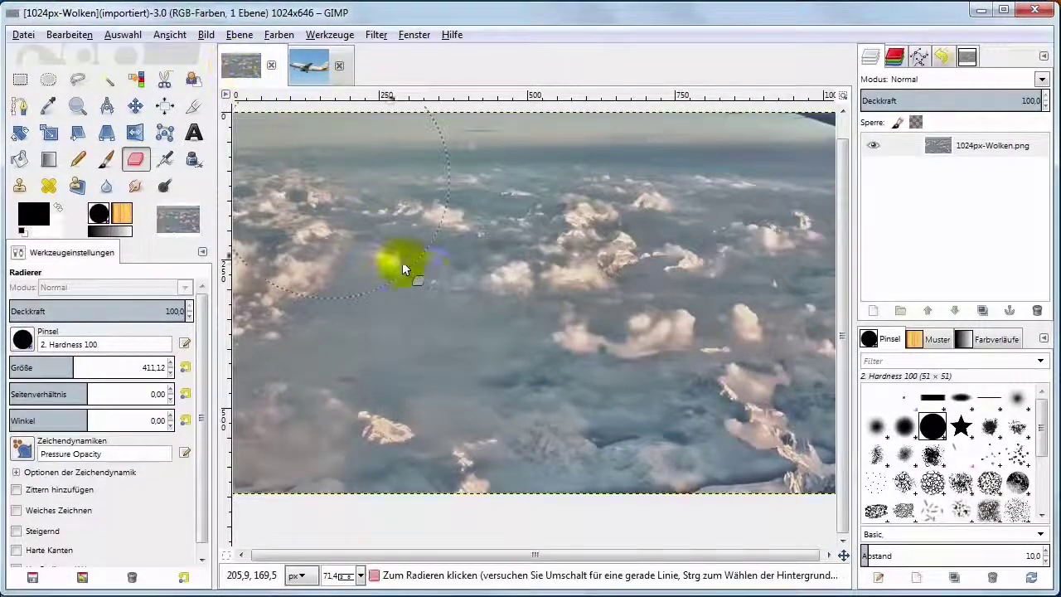
{"action": "left_click", "coordinate": [23, 34]}
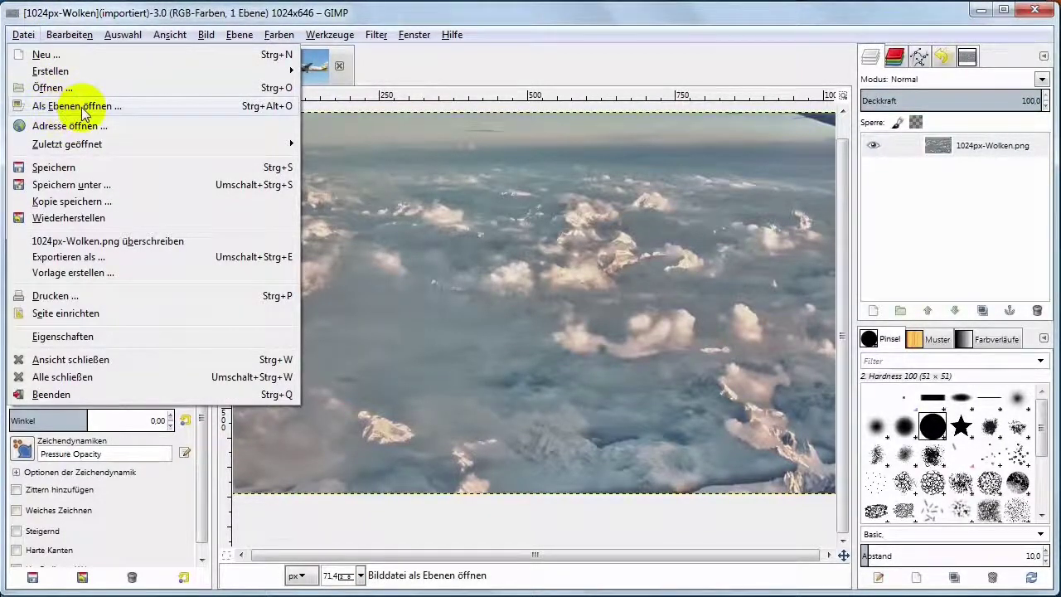
{"action": "left_click", "coordinate": [37, 89]}
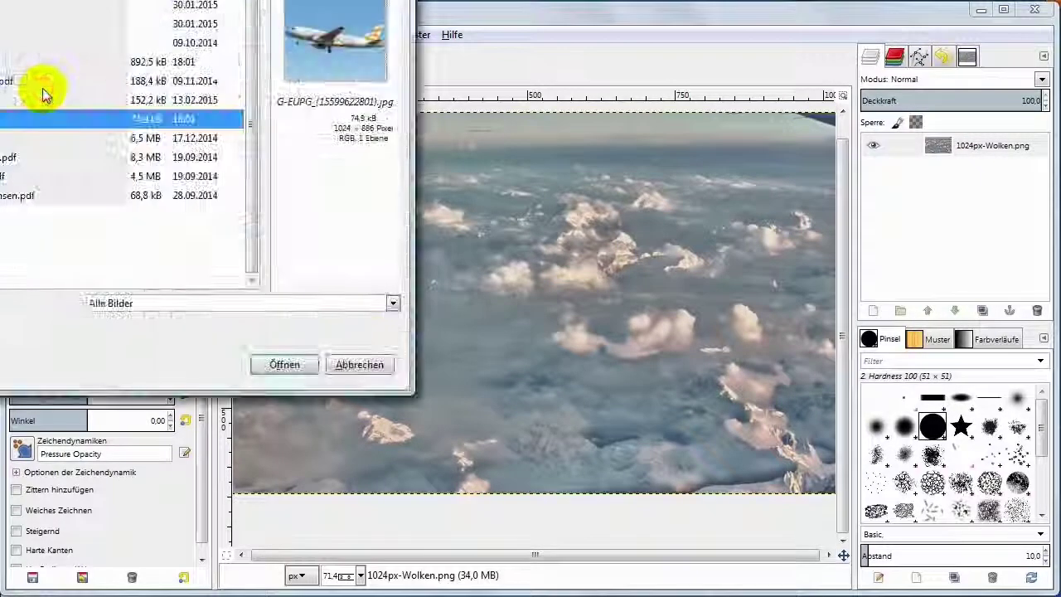
{"action": "left_click", "coordinate": [285, 364]}
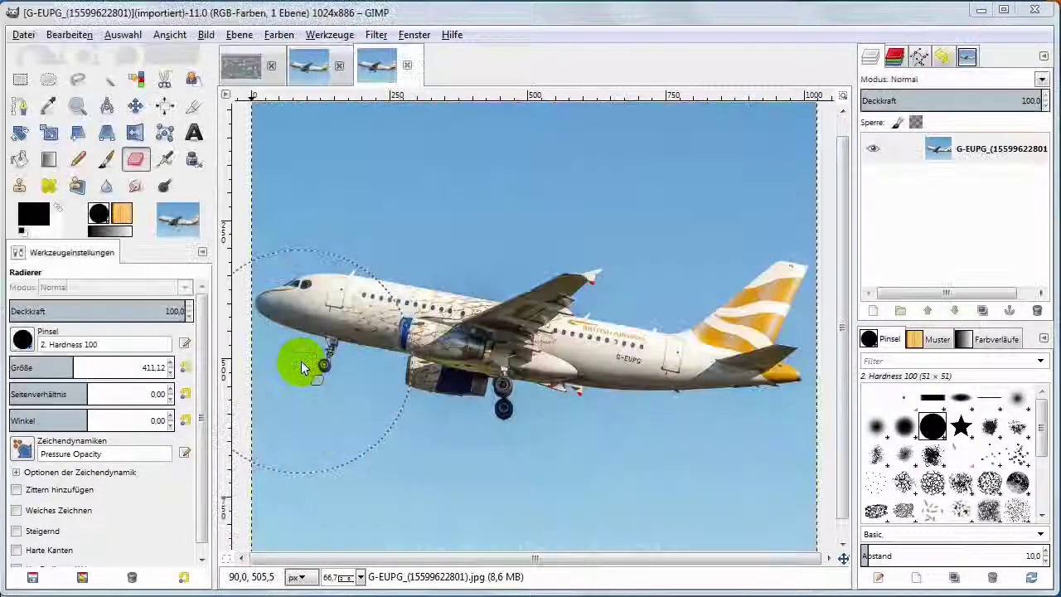
{"action": "left_click", "coordinate": [377, 67]}
{"action": "left_click", "coordinate": [381, 68]}
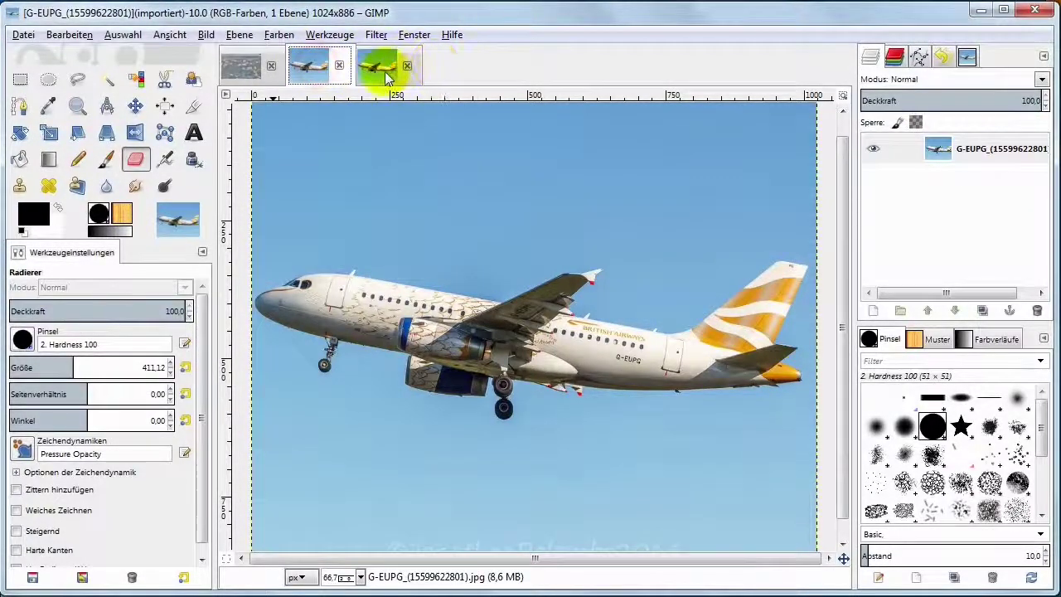
{"action": "left_click", "coordinate": [245, 66]}
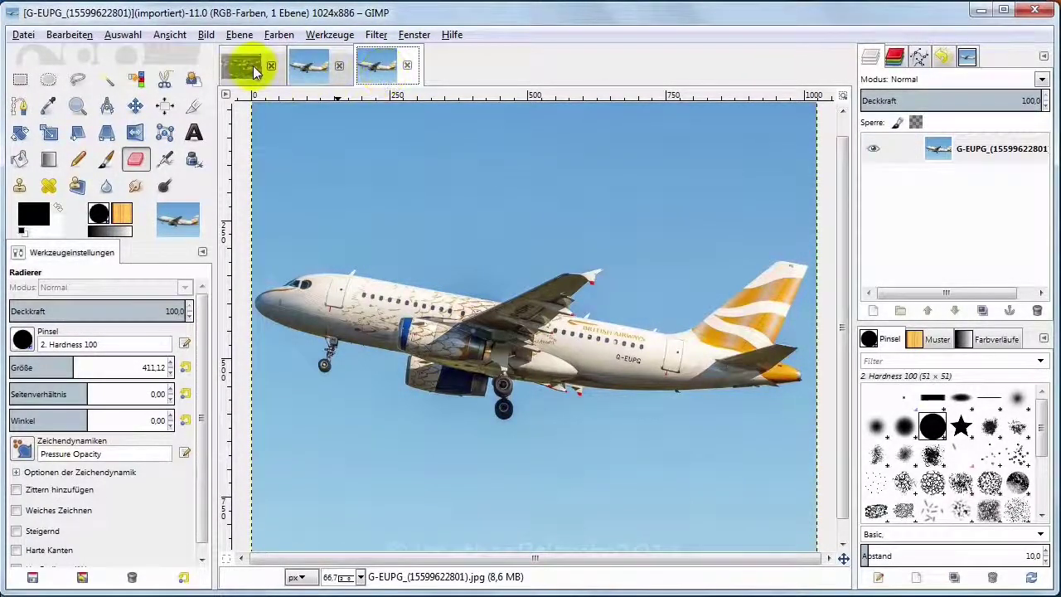
{"action": "left_click", "coordinate": [23, 35]}
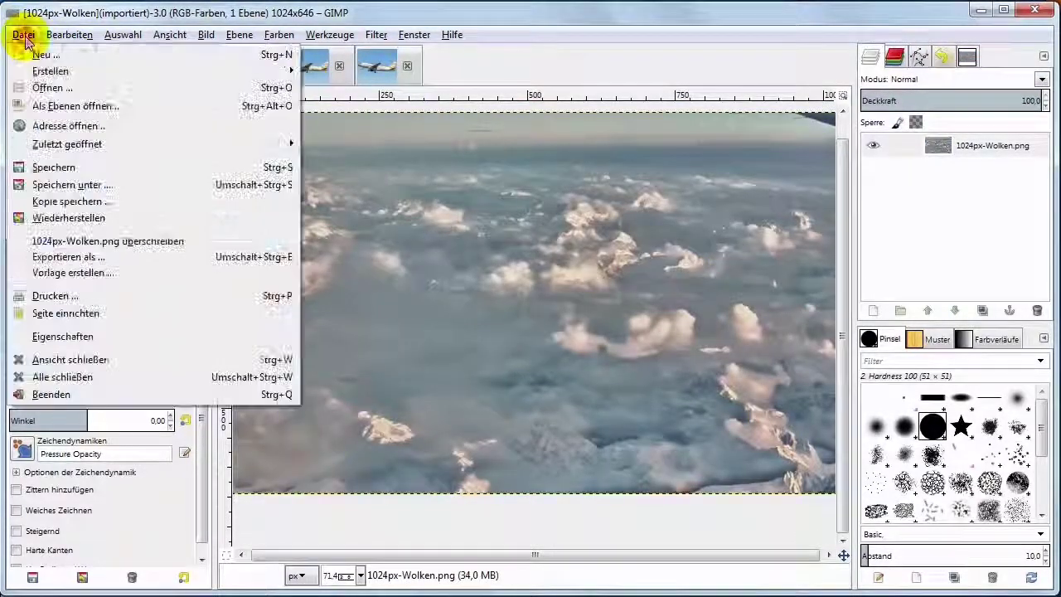
{"action": "left_click", "coordinate": [75, 106]}
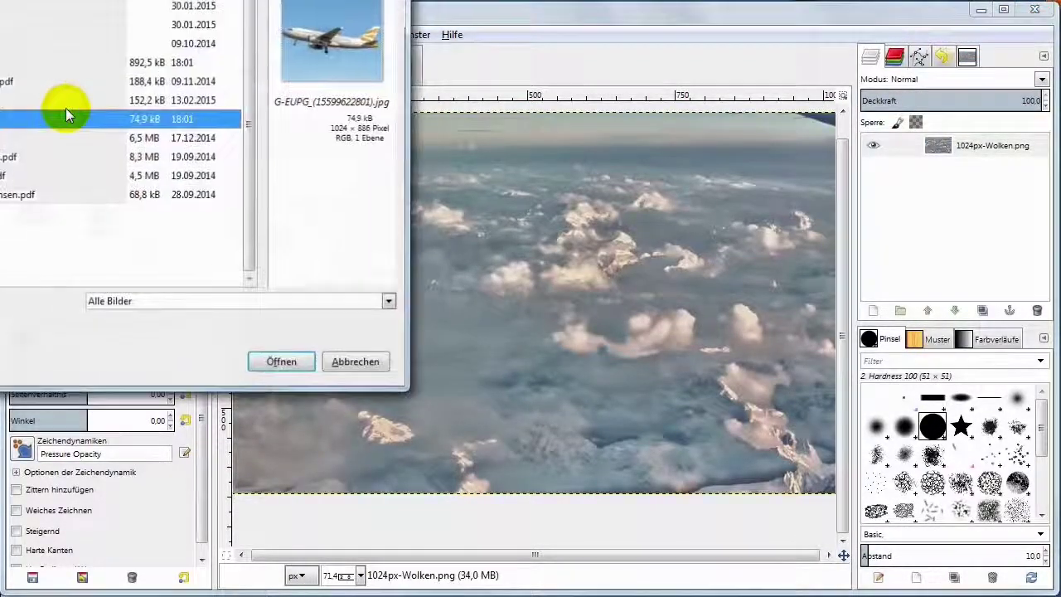
{"action": "left_click", "coordinate": [302, 367]}
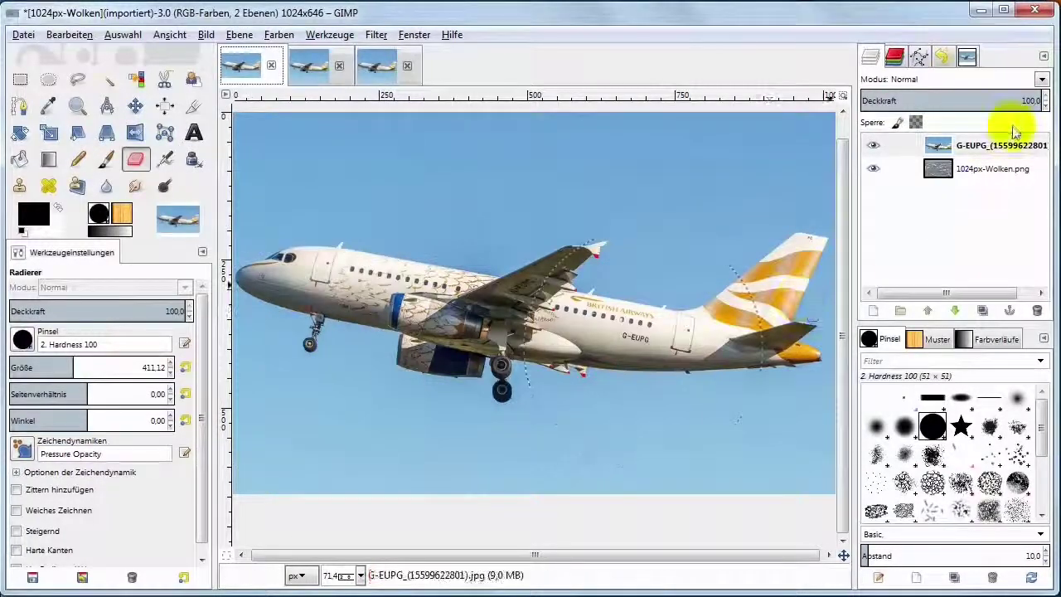
{"action": "left_click", "coordinate": [903, 147]}
{"action": "left_click", "coordinate": [980, 147]}
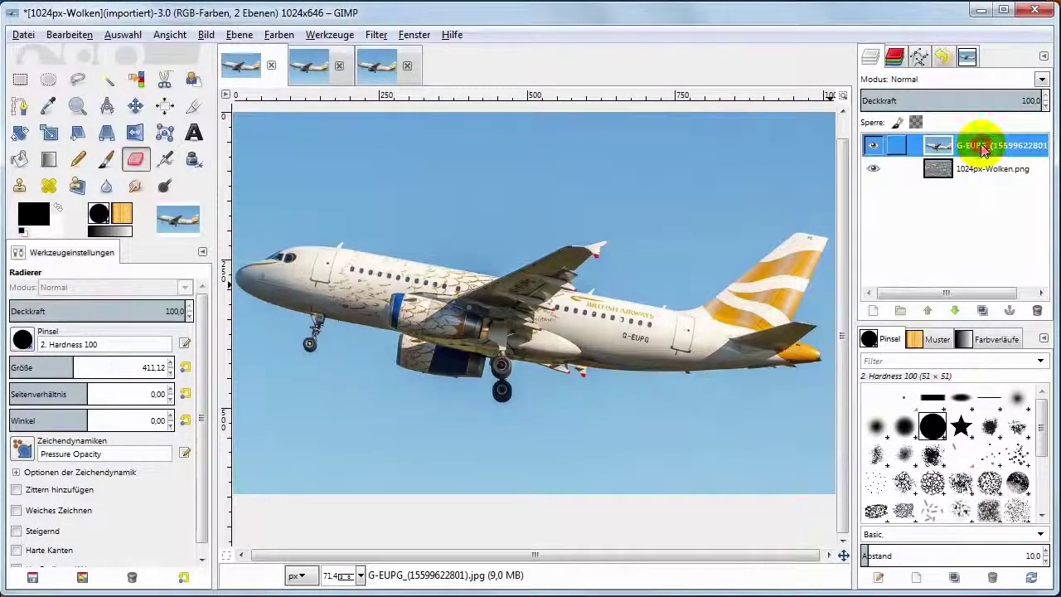
{"action": "left_click", "coordinate": [1036, 310]}
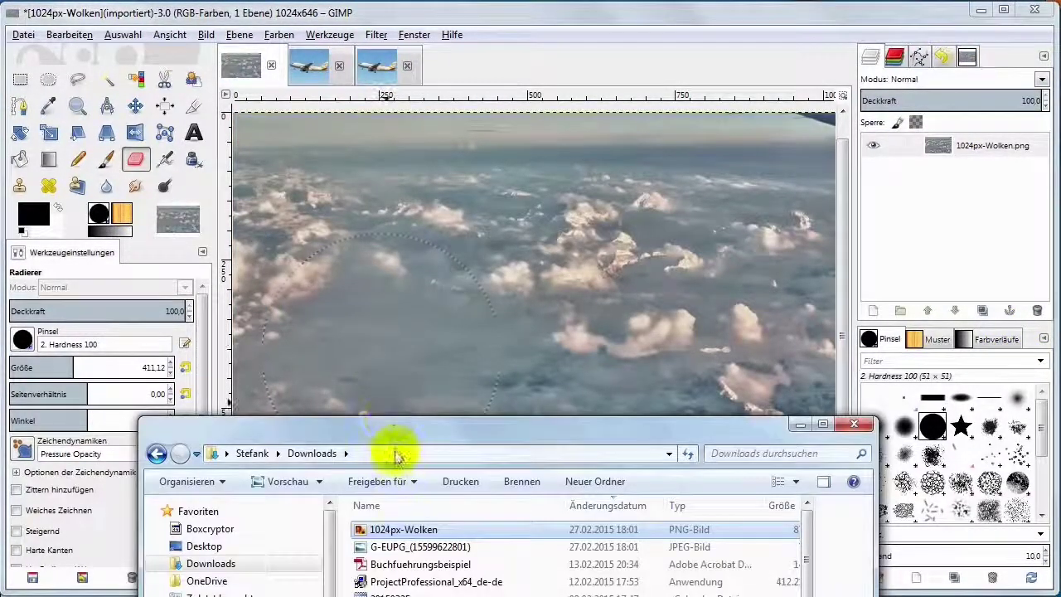
{"action": "left_click", "coordinate": [393, 439]}
{"action": "left_click_drag", "start_coordinate": [393, 440], "coordinate": [344, 455]}
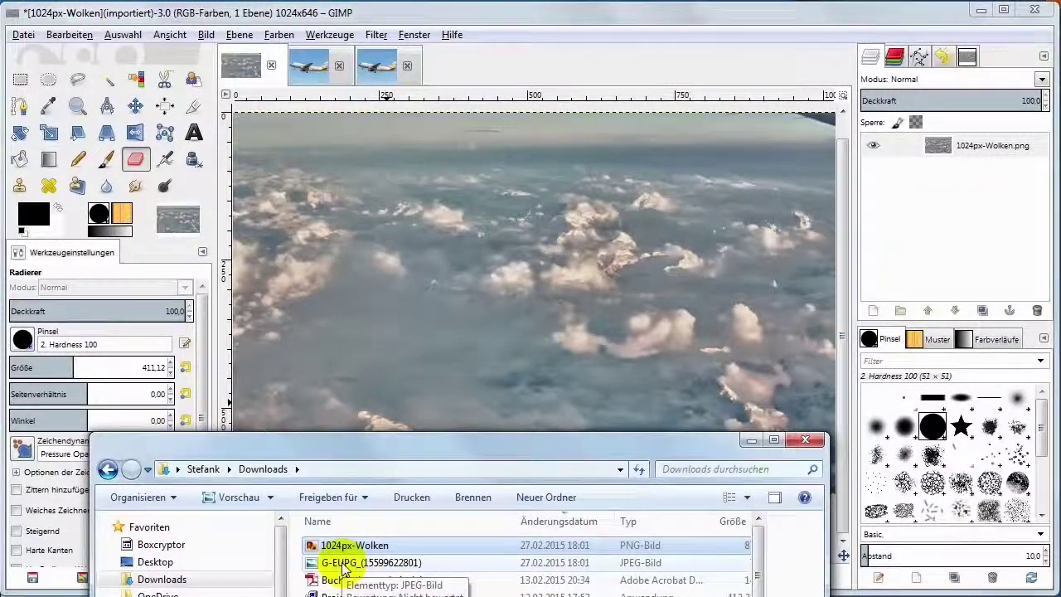
{"action": "left_click_drag", "start_coordinate": [345, 565], "coordinate": [405, 358]}
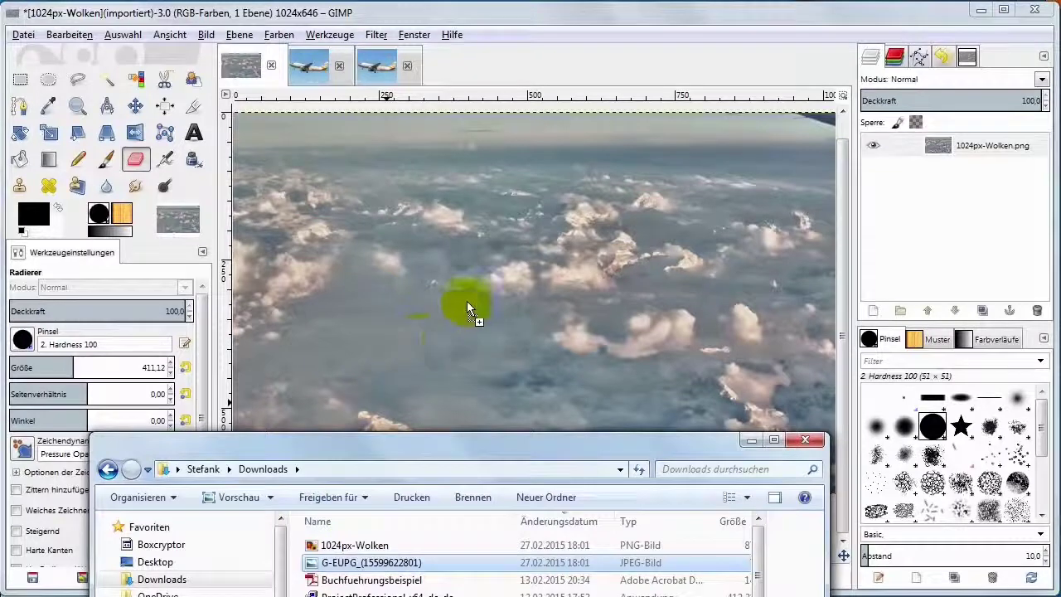
{"action": "left_click_drag", "start_coordinate": [467, 305], "coordinate": [468, 305]}
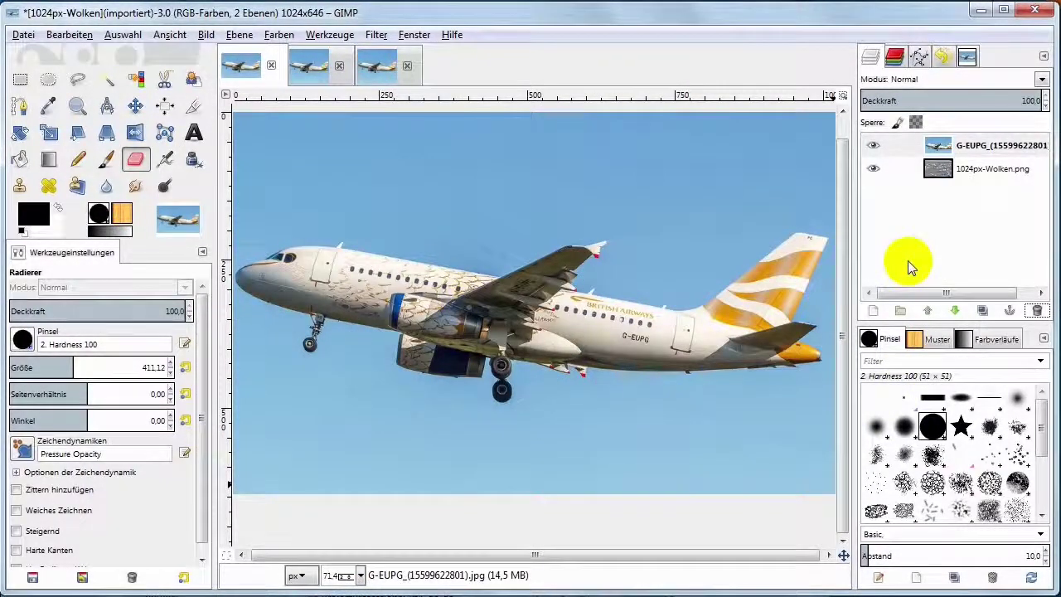
{"action": "left_click", "coordinate": [938, 147]}
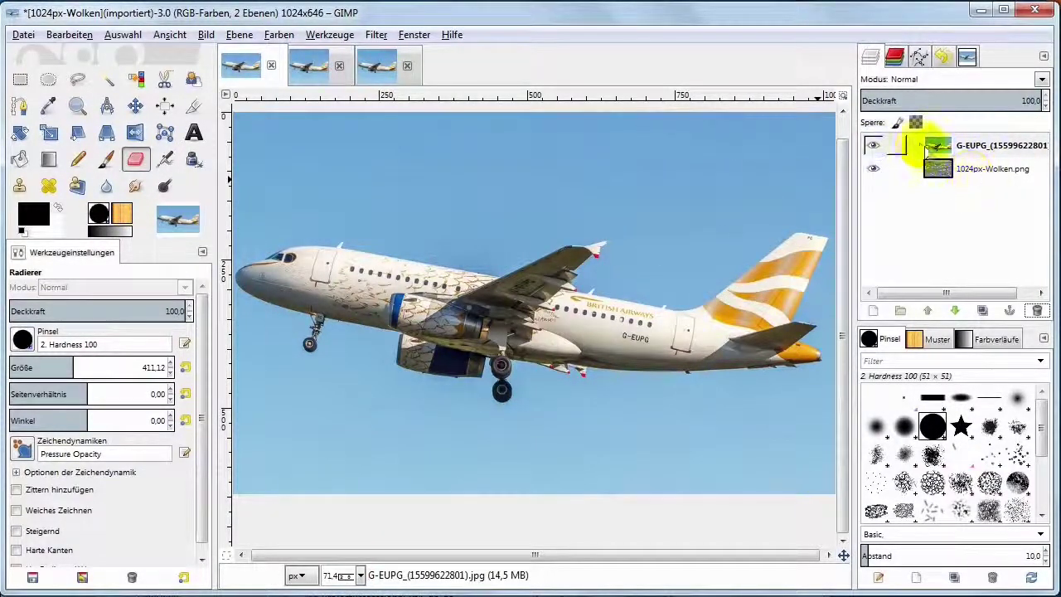
Hide the airplane layer to see the clouds, and close the two extra airplane images.
{"action": "left_click", "coordinate": [962, 176]}
{"action": "left_click", "coordinate": [945, 149]}
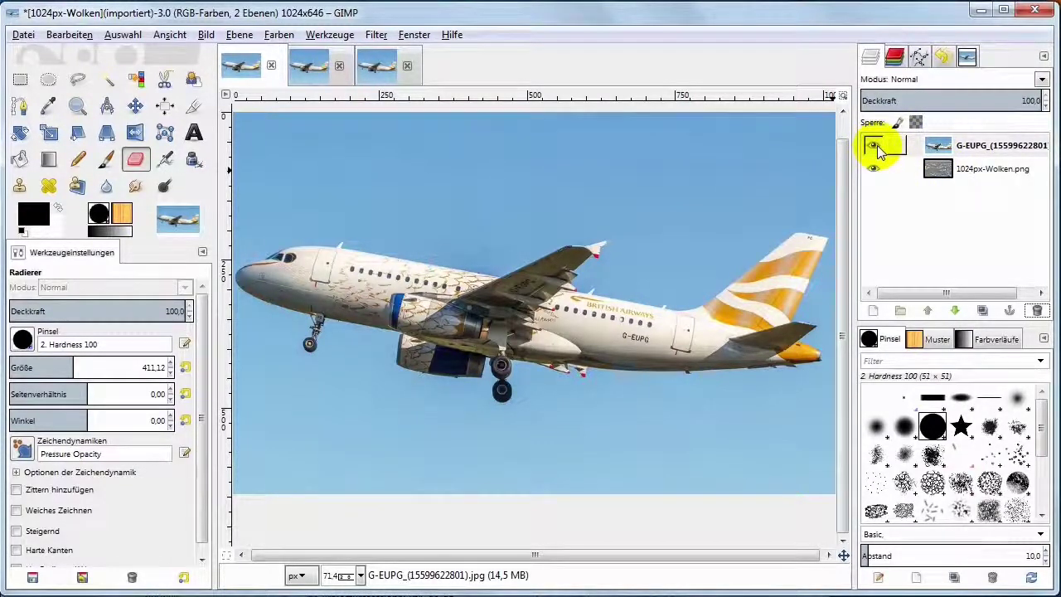
{"action": "left_click", "coordinate": [877, 145]}
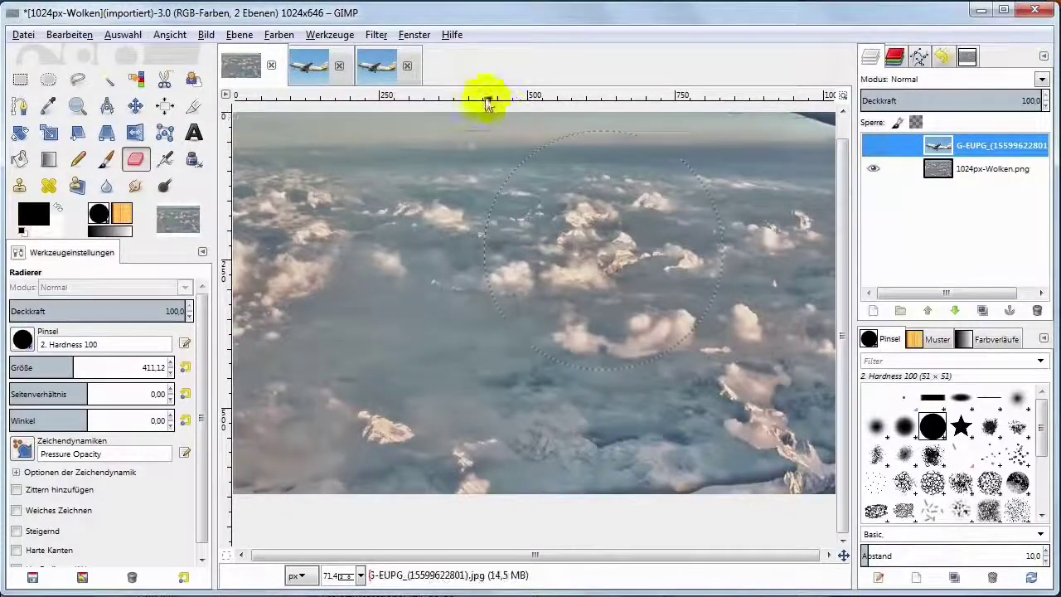
{"action": "left_click", "coordinate": [409, 66]}
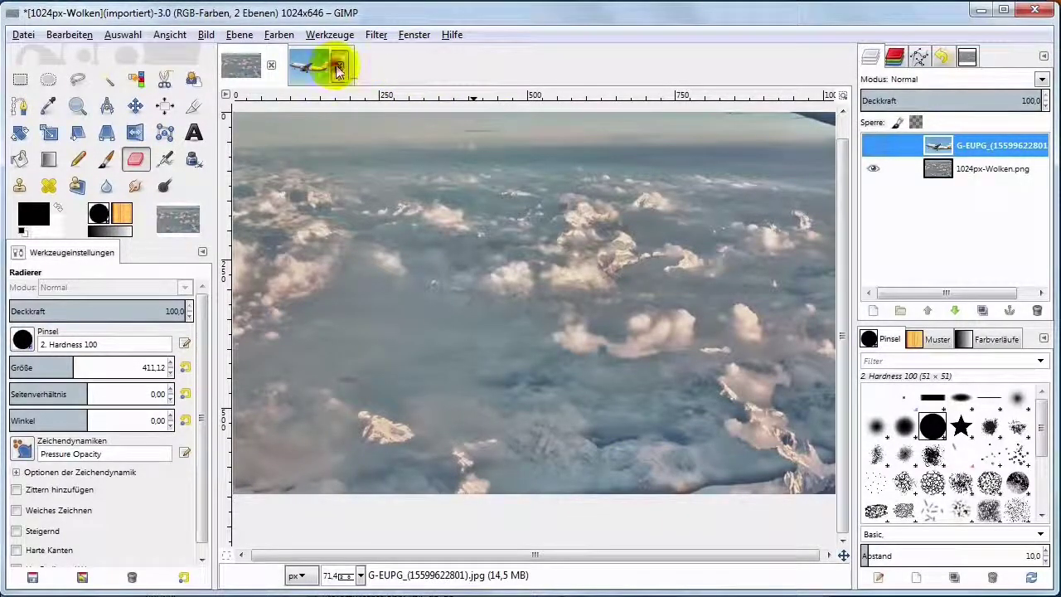
{"action": "left_click", "coordinate": [339, 65]}
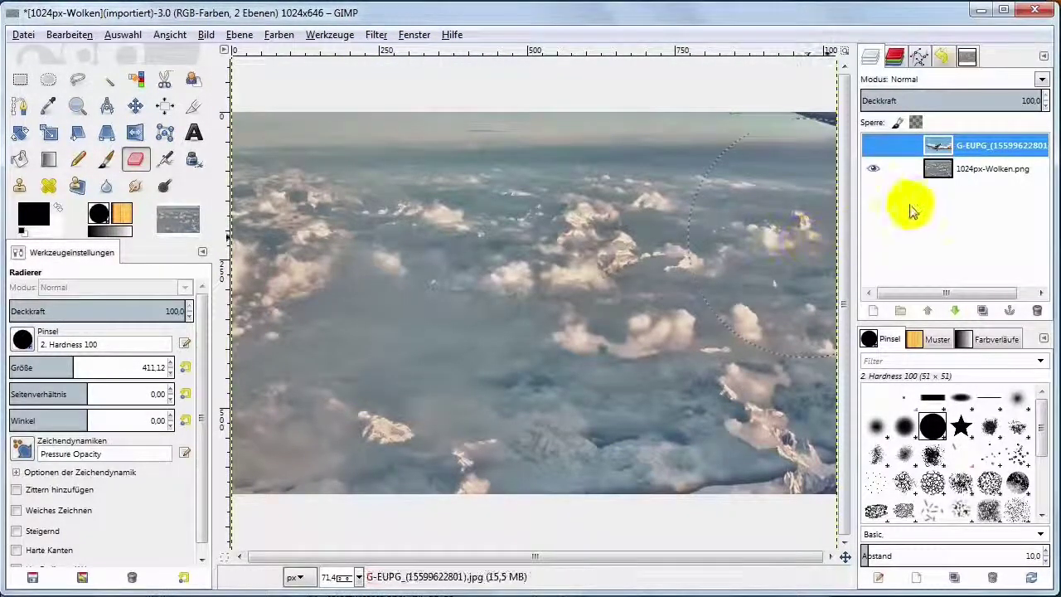
Toggle the airplane layer's visibility, leaving it shown above the clouds layer.
{"action": "left_click", "coordinate": [874, 146]}
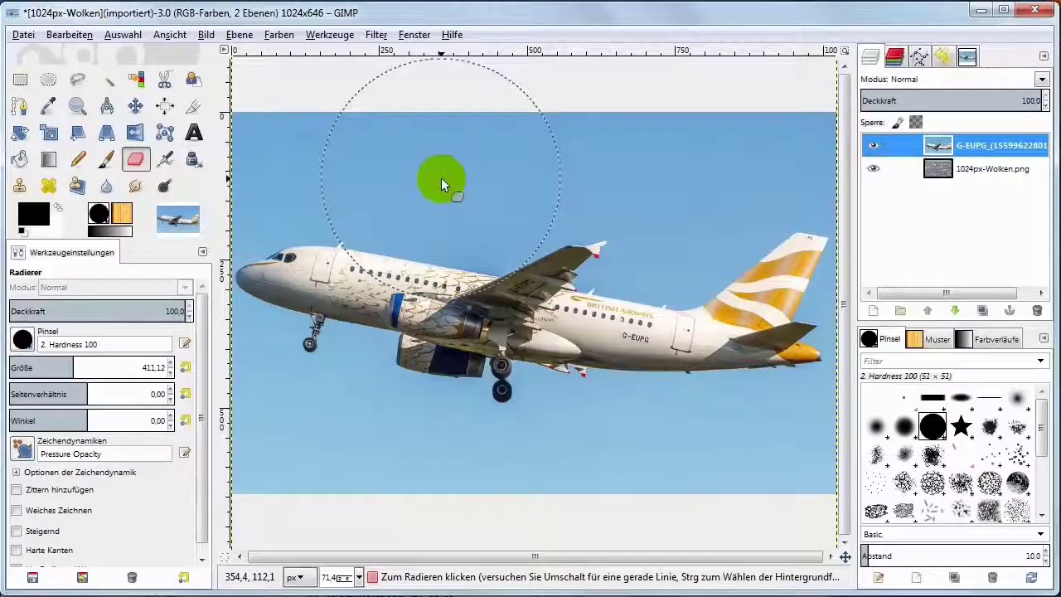
{"action": "left_click", "coordinate": [873, 146]}
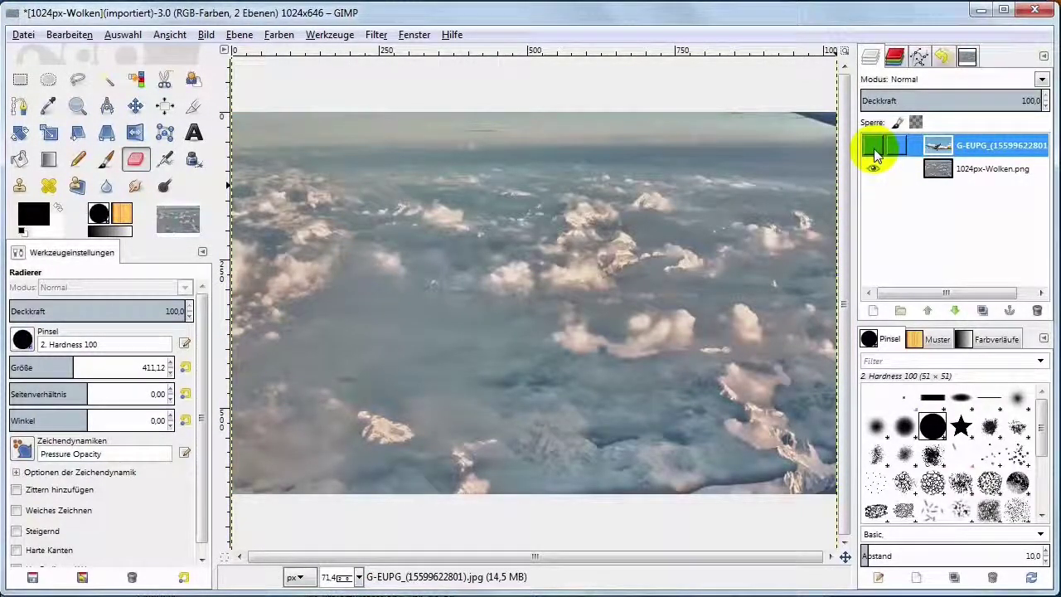
{"action": "left_click", "coordinate": [874, 149]}
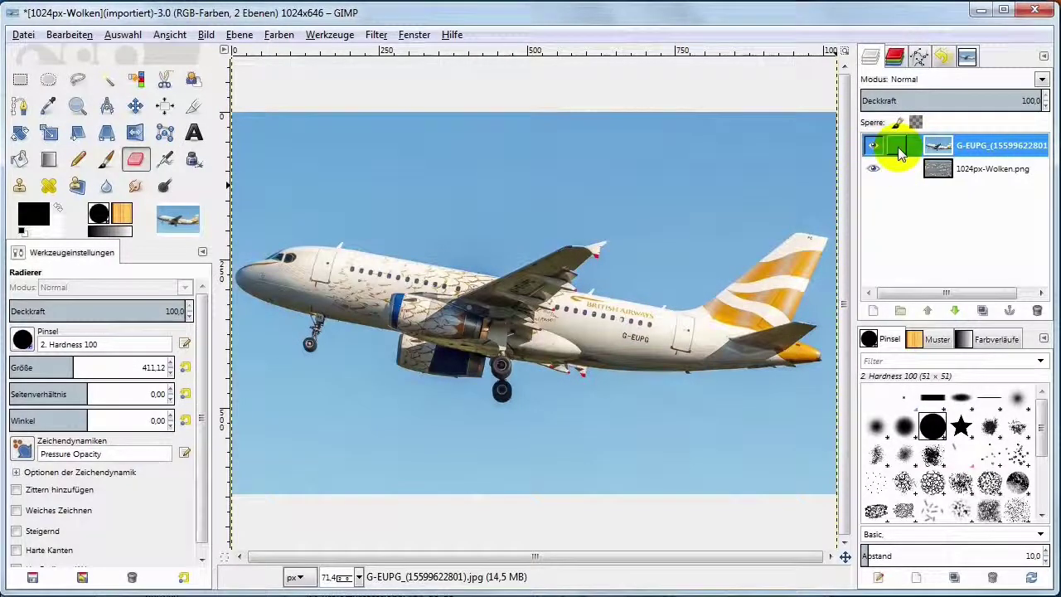
{"action": "left_click", "coordinate": [135, 163]}
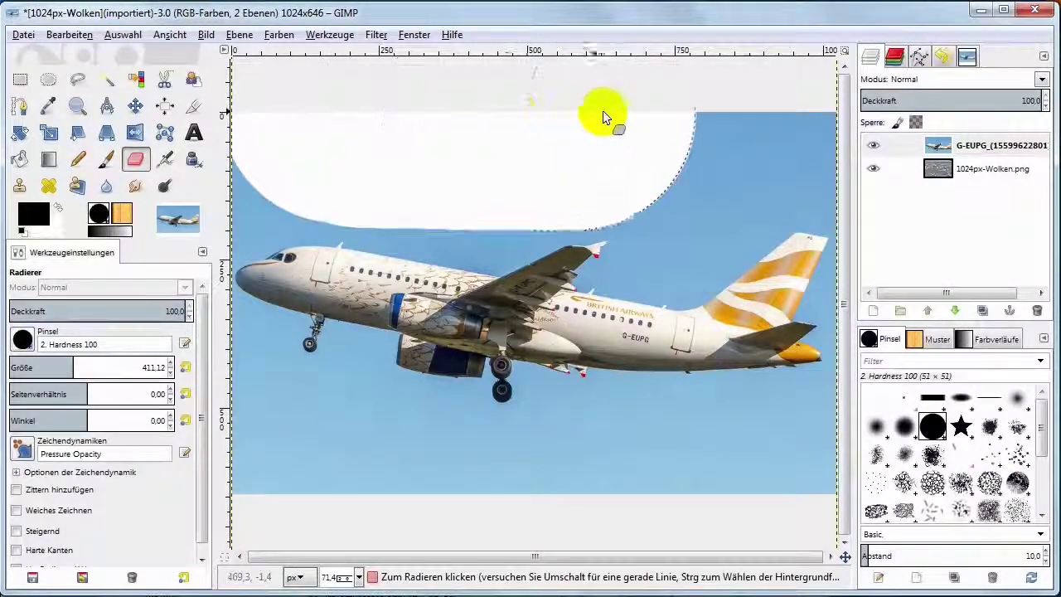
{"action": "left_click_drag", "start_coordinate": [339, 103], "coordinate": [729, 110]}
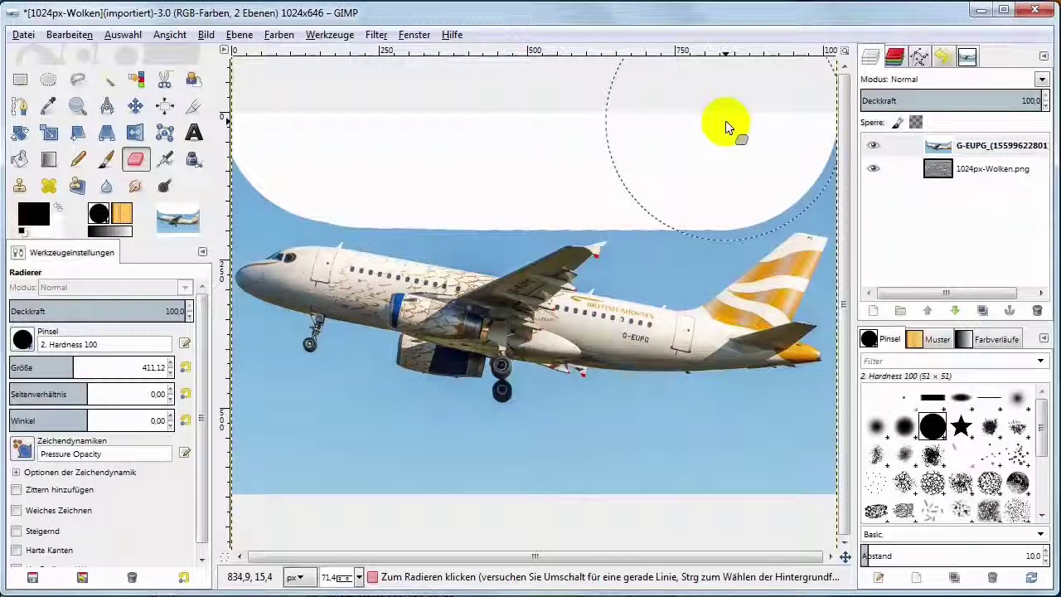
{"action": "key", "text": "ctrl"}
{"action": "key", "text": "ctrl+z"}
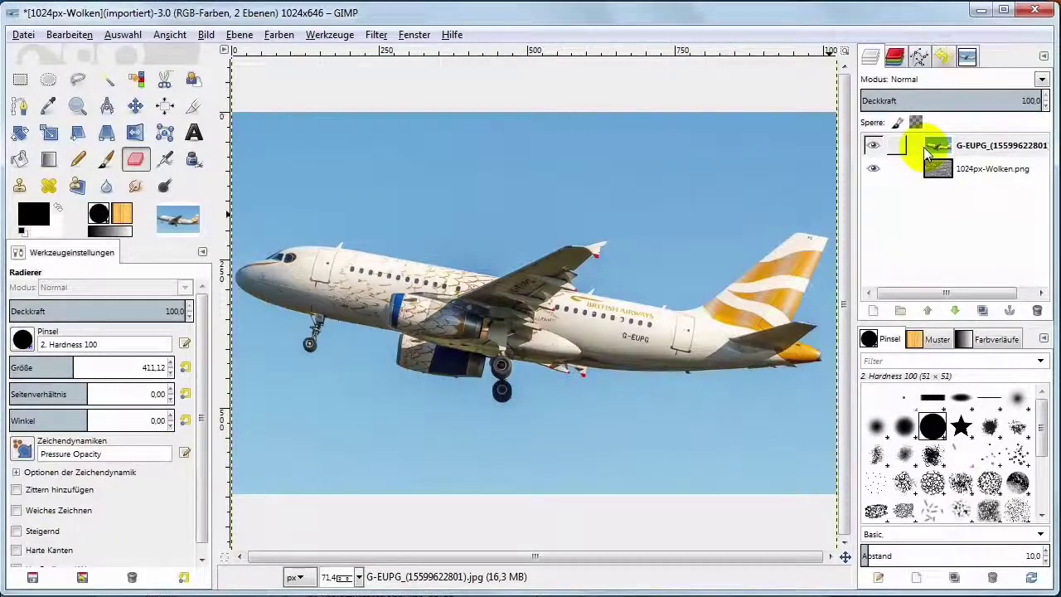
{"action": "left_click", "coordinate": [874, 147]}
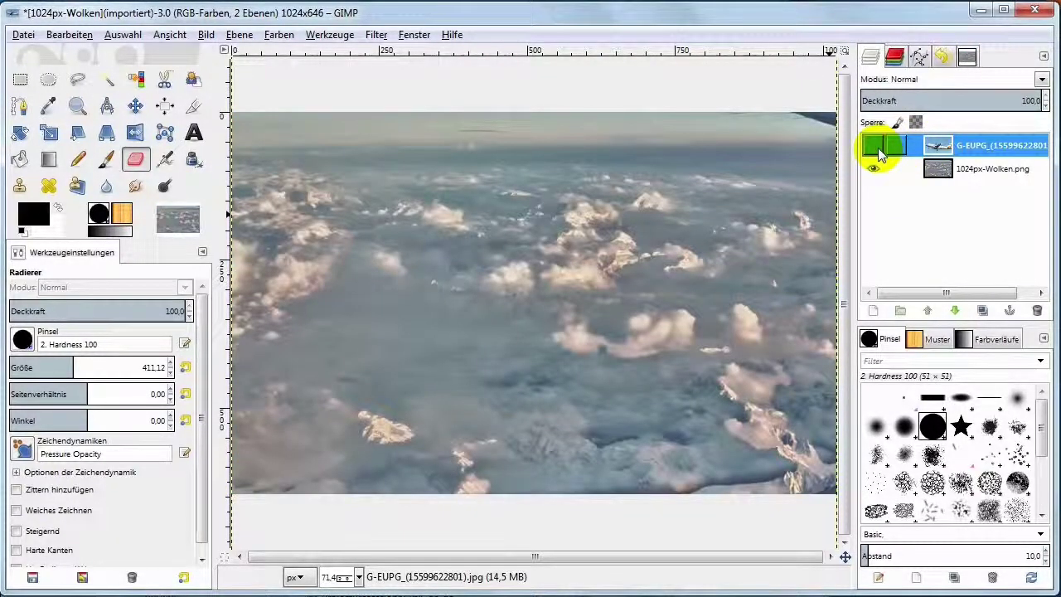
{"action": "left_click", "coordinate": [875, 146]}
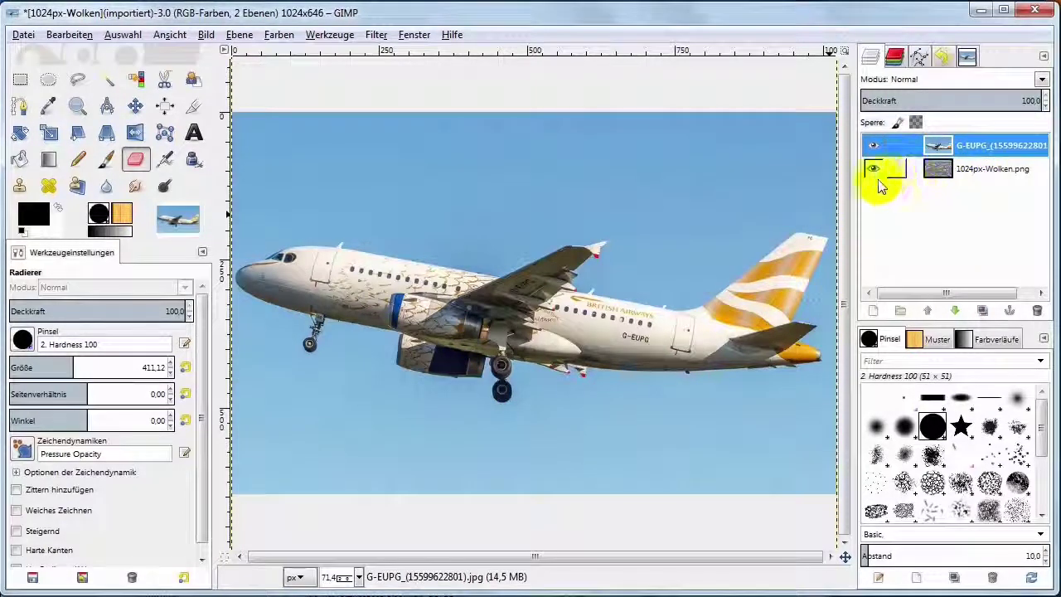
Add an alpha channel to the airplane layer and erase its top strip with a size-185 eraser.
{"action": "left_click", "coordinate": [239, 36]}
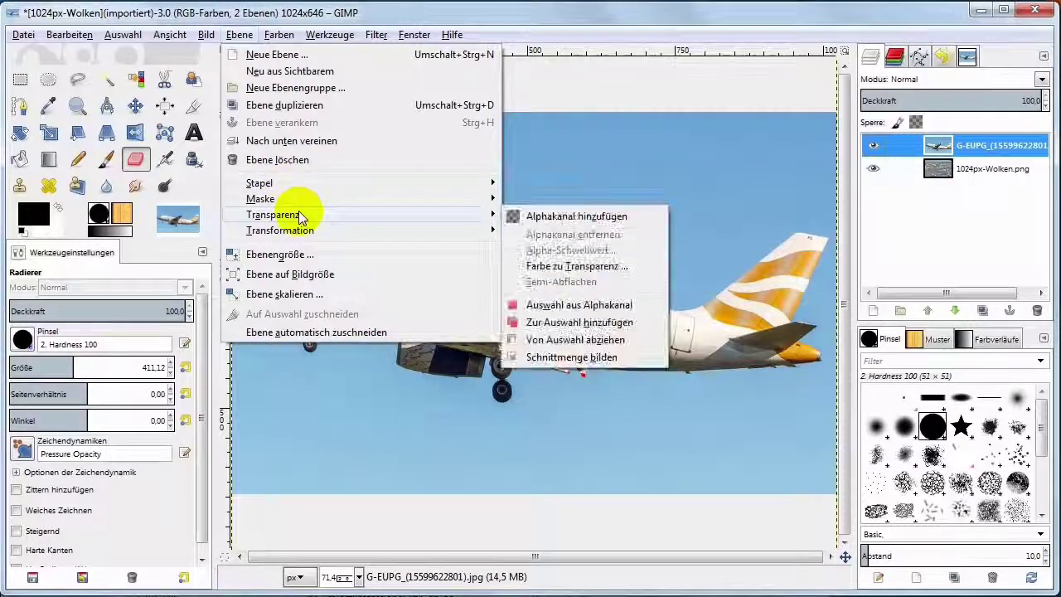
{"action": "mouse_move", "coordinate": [273, 215]}
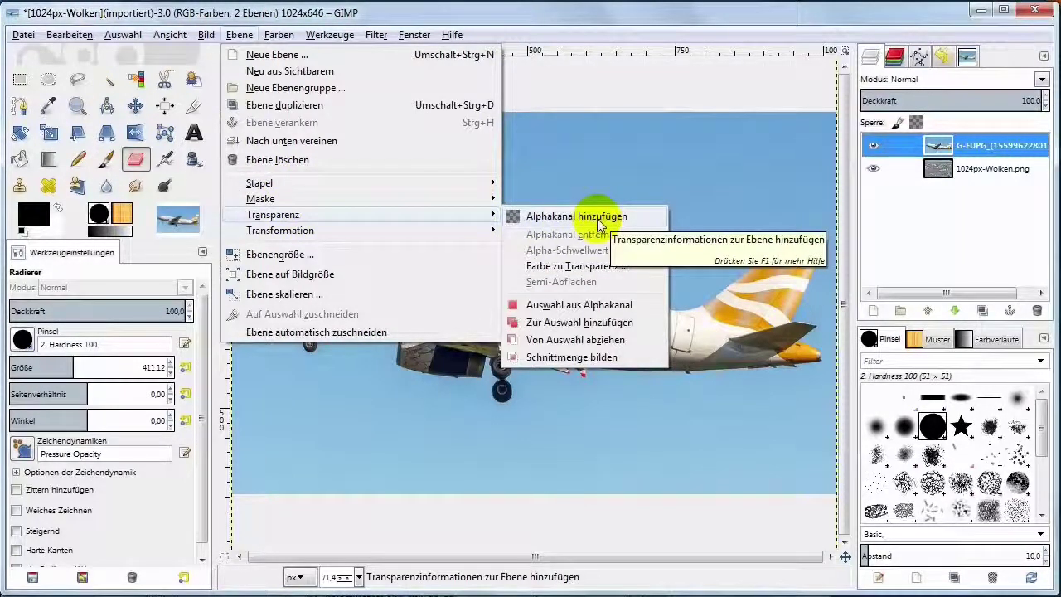
{"action": "left_click", "coordinate": [597, 220]}
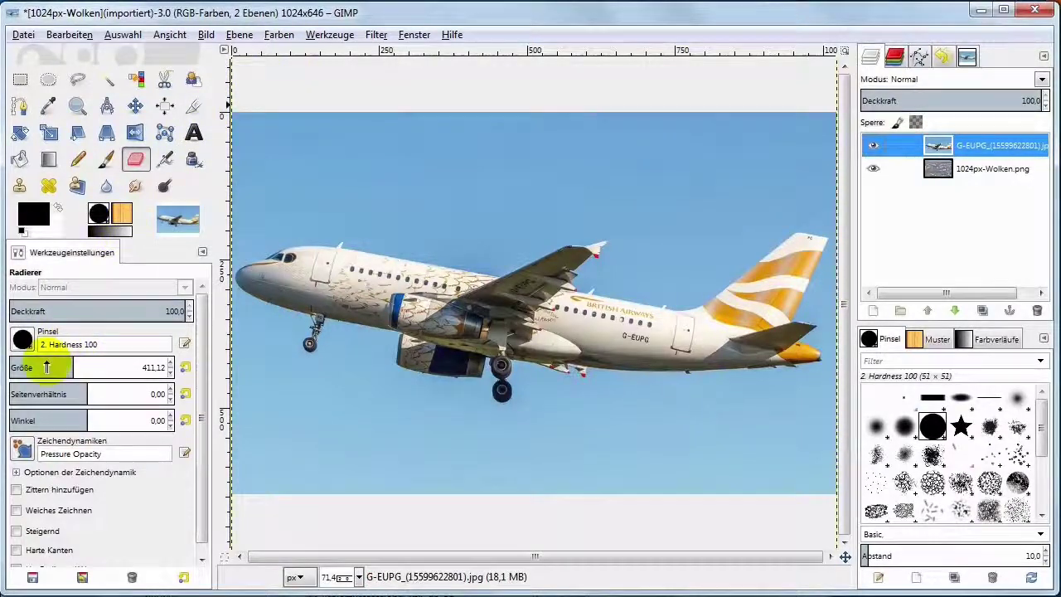
{"action": "left_click_drag", "start_coordinate": [46, 367], "coordinate": [38, 367]}
{"action": "left_click_drag", "start_coordinate": [276, 106], "coordinate": [807, 139]}
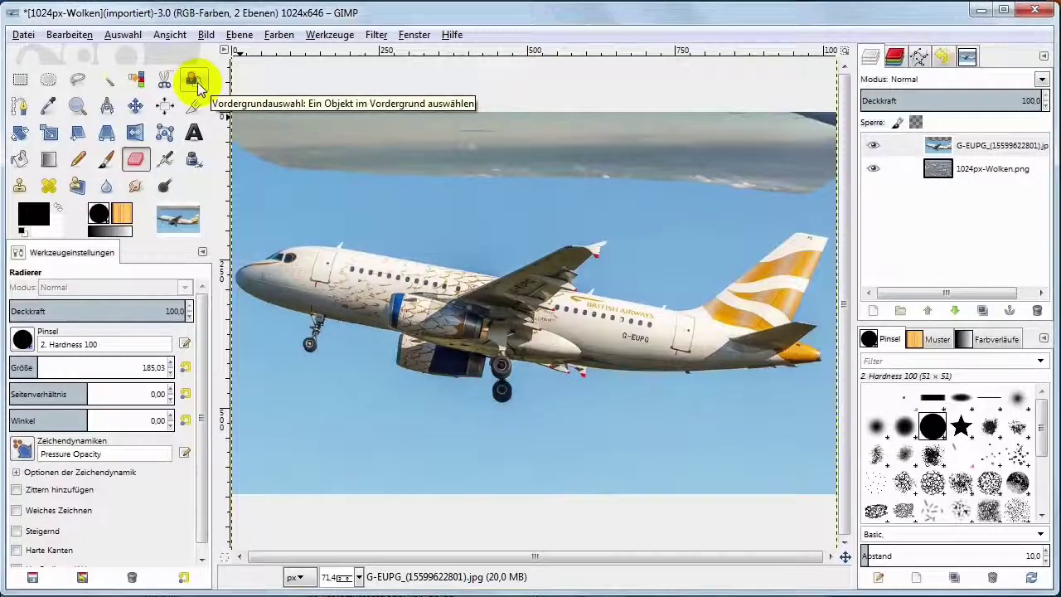
Outline the whole airplane with a closed Foreground Select polygon from nose to tail.
{"action": "left_click", "coordinate": [198, 82]}
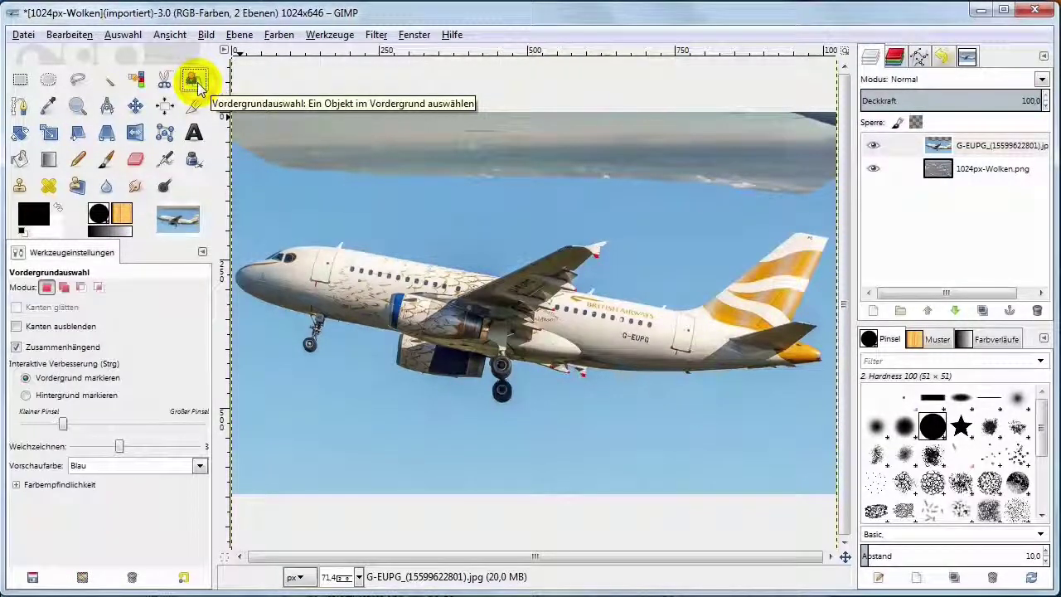
{"action": "left_click", "coordinate": [249, 232]}
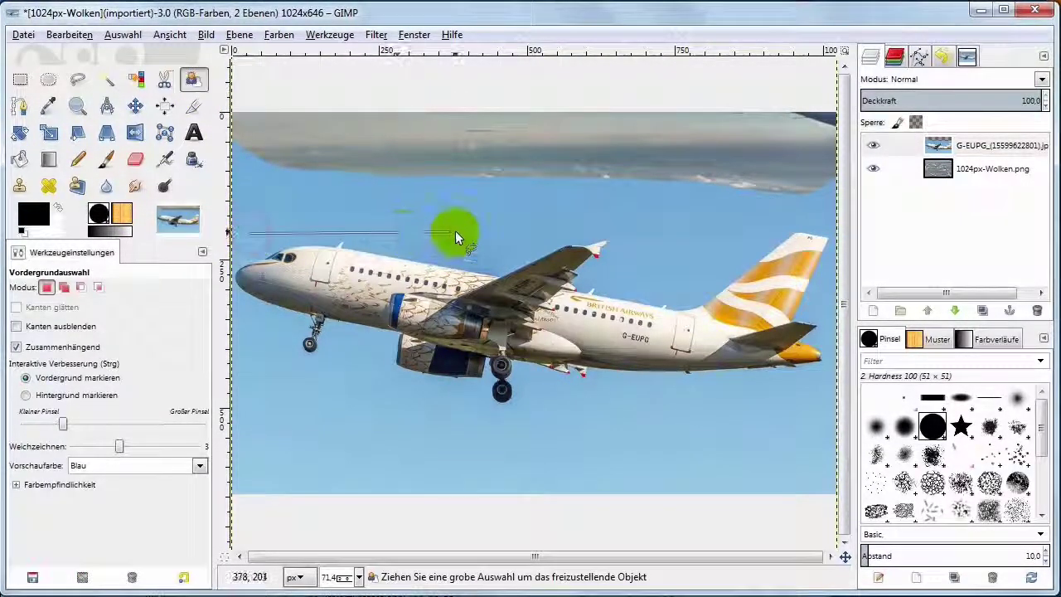
{"action": "left_click", "coordinate": [829, 214]}
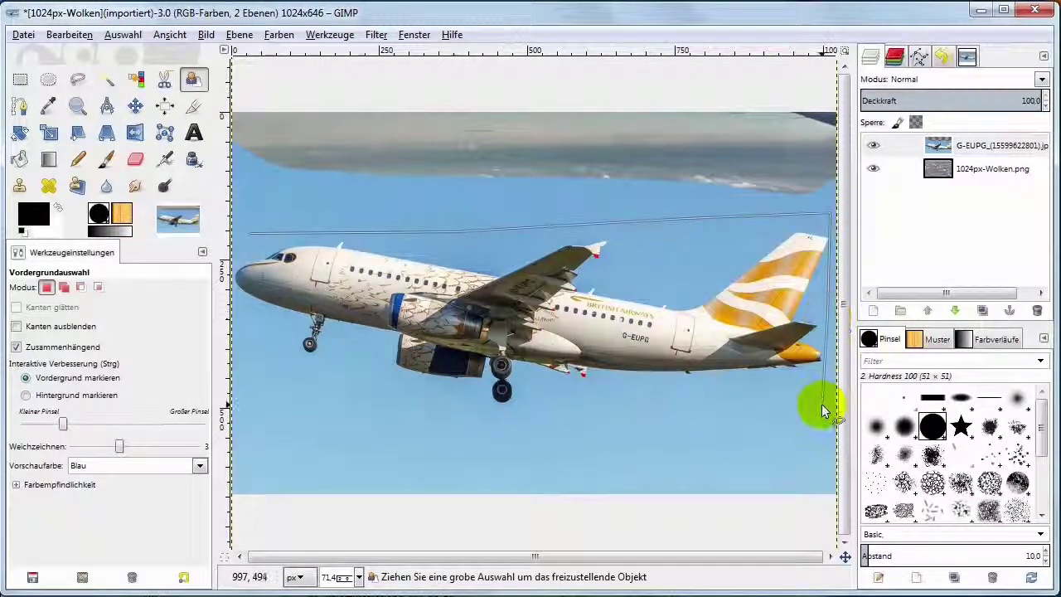
{"action": "left_click", "coordinate": [829, 408]}
{"action": "left_click", "coordinate": [498, 426]}
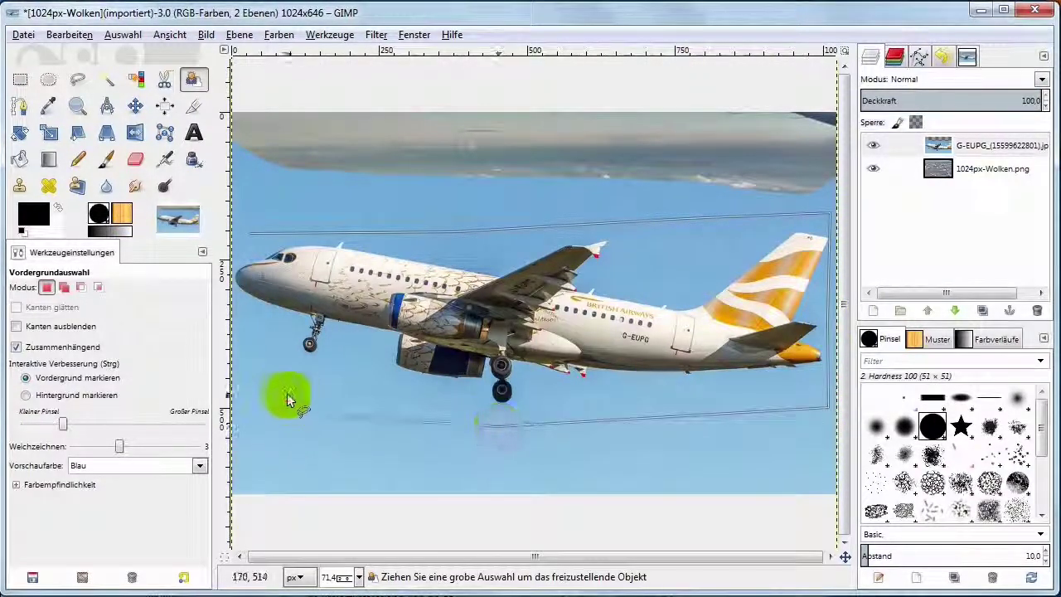
{"action": "left_click", "coordinate": [282, 391]}
{"action": "left_click", "coordinate": [240, 325]}
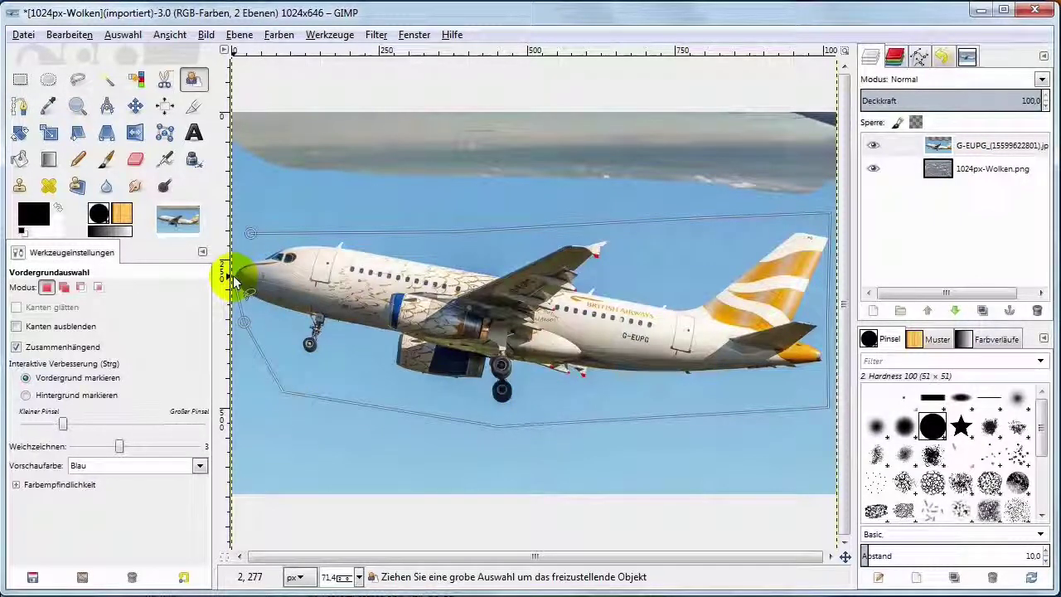
{"action": "left_click", "coordinate": [246, 236]}
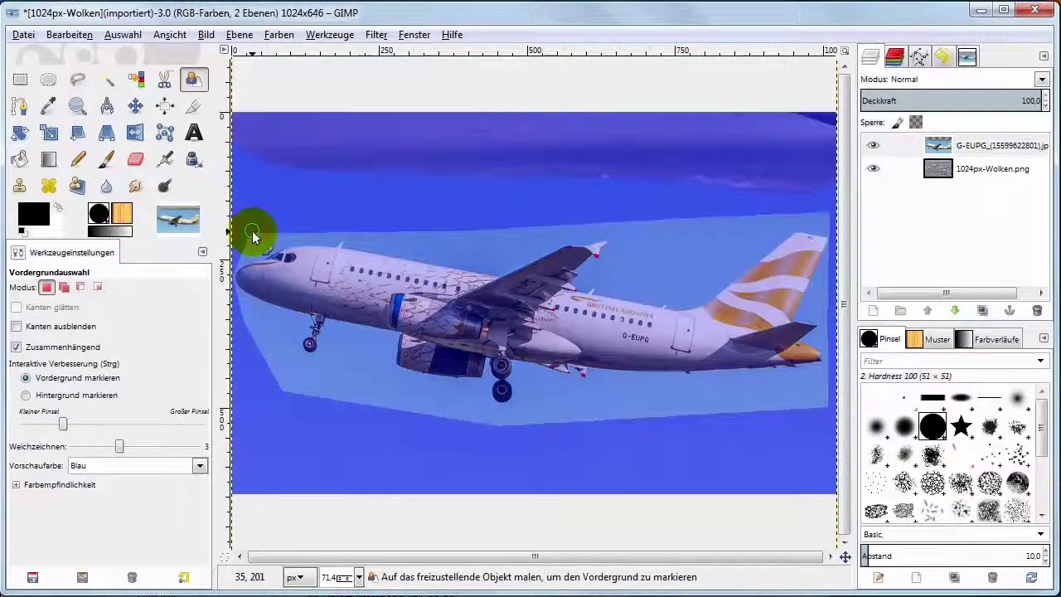
Paint foreground strokes over the fuselage, tail and nose, then confirm the extraction with Enter.
{"action": "mouse_move", "coordinate": [253, 236]}
{"action": "left_mouse_down"}
{"action": "mouse_move", "coordinate": [386, 279]}
{"action": "mouse_move", "coordinate": [281, 286]}
{"action": "mouse_move", "coordinate": [514, 290]}
{"action": "mouse_move", "coordinate": [556, 264]}
{"action": "mouse_move", "coordinate": [547, 286]}
{"action": "mouse_move", "coordinate": [433, 361]}
{"action": "mouse_move", "coordinate": [621, 315]}
{"action": "mouse_move", "coordinate": [725, 313]}
{"action": "left_mouse_up"}
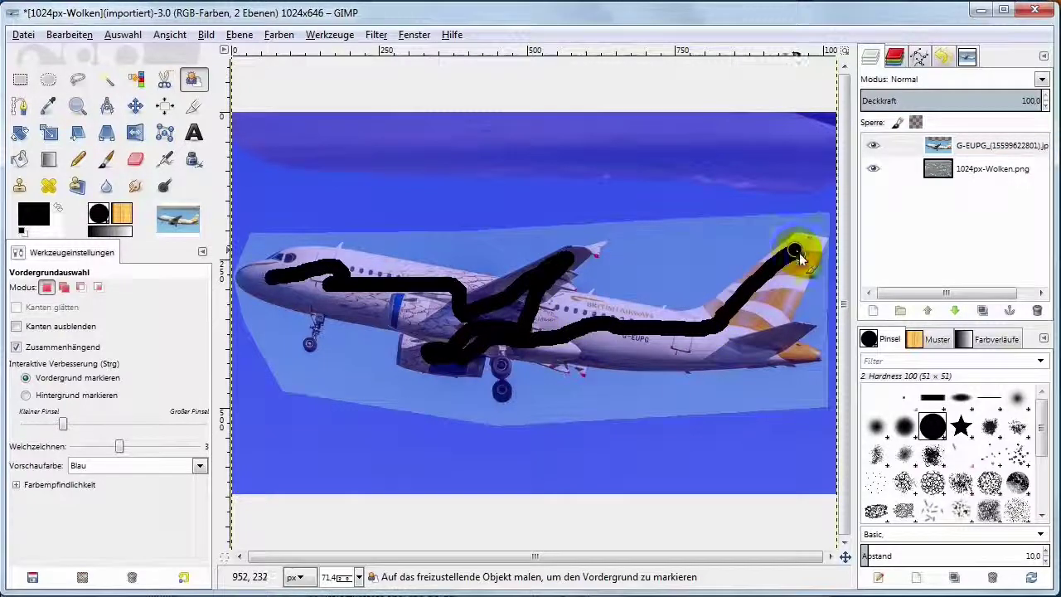
{"action": "mouse_move", "coordinate": [796, 252]}
{"action": "left_mouse_down"}
{"action": "mouse_move", "coordinate": [770, 308]}
{"action": "mouse_move", "coordinate": [781, 343]}
{"action": "mouse_move", "coordinate": [727, 351]}
{"action": "mouse_move", "coordinate": [611, 350]}
{"action": "mouse_move", "coordinate": [486, 303]}
{"action": "mouse_move", "coordinate": [391, 312]}
{"action": "mouse_move", "coordinate": [319, 282]}
{"action": "mouse_move", "coordinate": [297, 286]}
{"action": "mouse_move", "coordinate": [282, 265]}
{"action": "left_mouse_up"}
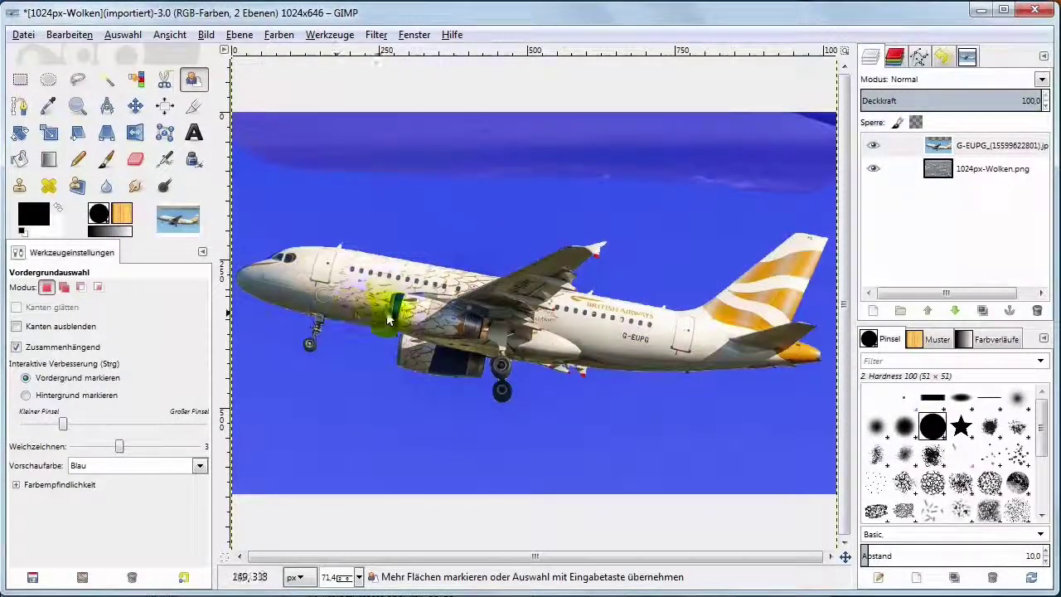
{"action": "mouse_move", "coordinate": [389, 291]}
{"action": "left_mouse_down"}
{"action": "mouse_move", "coordinate": [290, 301]}
{"action": "mouse_move", "coordinate": [282, 247]}
{"action": "mouse_move", "coordinate": [338, 235]}
{"action": "mouse_move", "coordinate": [367, 262]}
{"action": "left_mouse_up"}
{"action": "key", "text": "Return"}
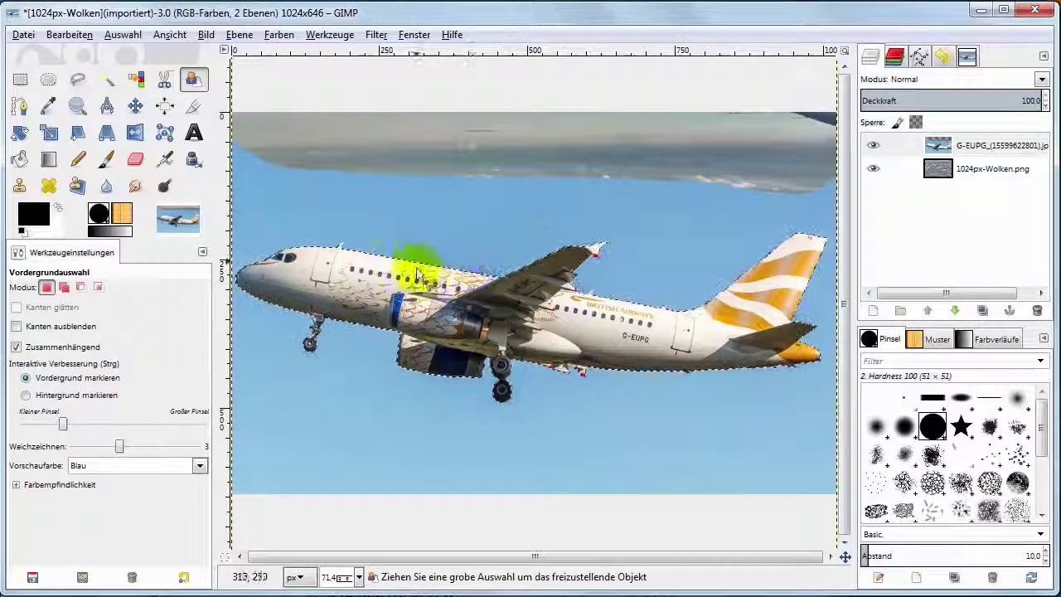
Invert the selection and erase the sky band at the top and lower left.
{"action": "left_click", "coordinate": [137, 34]}
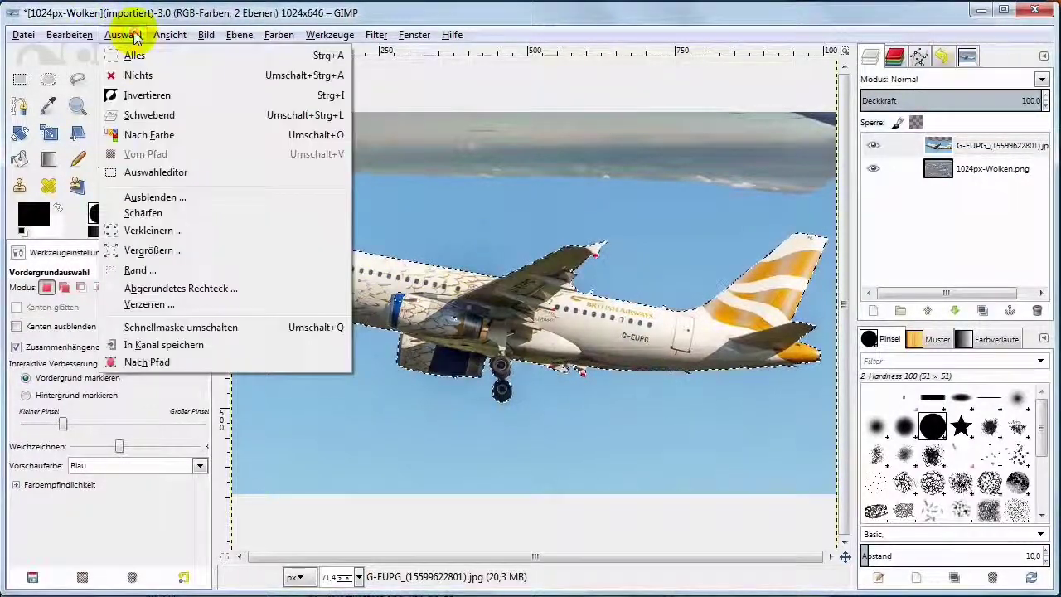
{"action": "left_click", "coordinate": [151, 95]}
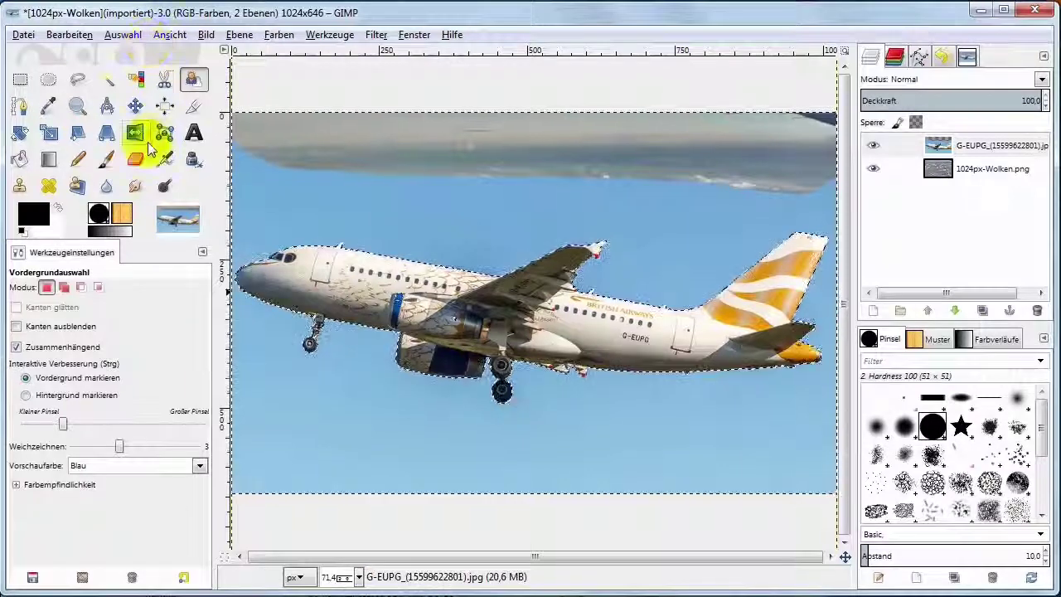
{"action": "left_click", "coordinate": [135, 160]}
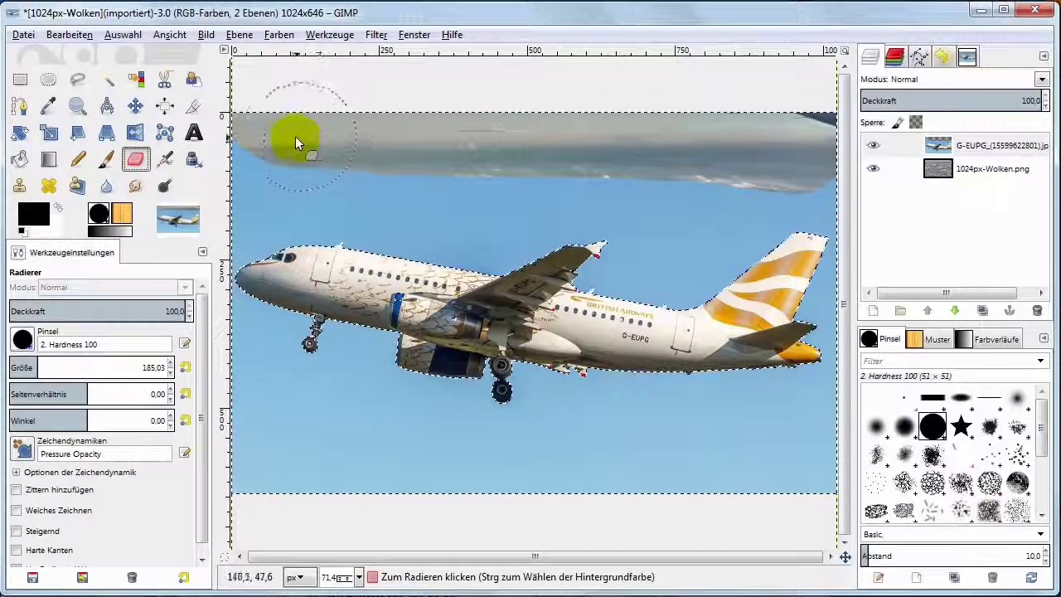
{"action": "mouse_move", "coordinate": [295, 136]}
{"action": "left_mouse_down"}
{"action": "mouse_move", "coordinate": [323, 184]}
{"action": "mouse_move", "coordinate": [331, 237]}
{"action": "mouse_move", "coordinate": [284, 181]}
{"action": "mouse_move", "coordinate": [284, 329]}
{"action": "mouse_move", "coordinate": [333, 253]}
{"action": "mouse_move", "coordinate": [427, 211]}
{"action": "mouse_move", "coordinate": [344, 294]}
{"action": "left_mouse_up"}
{"action": "left_click_drag", "start_coordinate": [292, 392], "coordinate": [268, 349]}
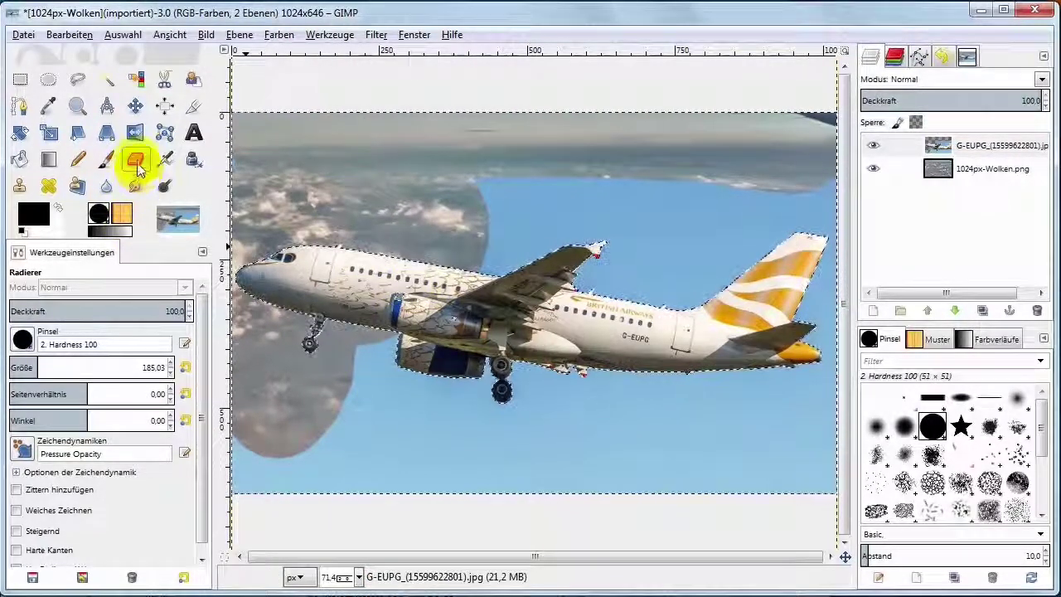
Enlarge the eraser to about 390 and erase leftover sky around the engine and above.
{"action": "left_click", "coordinate": [69, 366]}
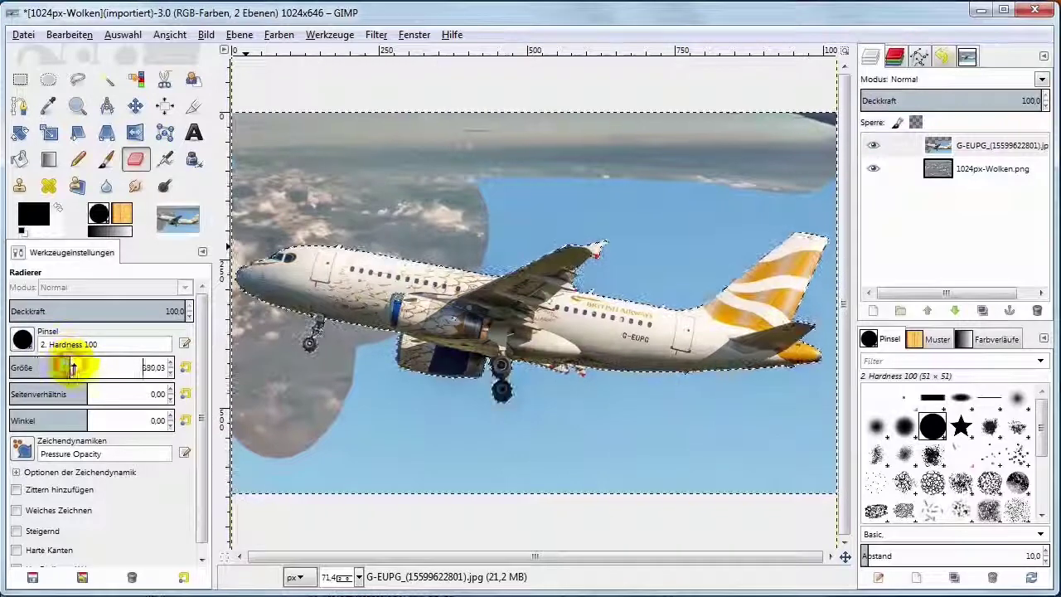
{"action": "mouse_move", "coordinate": [379, 237]}
{"action": "left_mouse_down"}
{"action": "mouse_move", "coordinate": [627, 248]}
{"action": "mouse_move", "coordinate": [833, 176]}
{"action": "mouse_move", "coordinate": [817, 473]}
{"action": "mouse_move", "coordinate": [296, 474]}
{"action": "mouse_move", "coordinate": [722, 379]}
{"action": "left_mouse_up"}
{"action": "mouse_move", "coordinate": [657, 270]}
{"action": "left_mouse_down"}
{"action": "mouse_move", "coordinate": [377, 318]}
{"action": "mouse_move", "coordinate": [406, 202]}
{"action": "mouse_move", "coordinate": [603, 178]}
{"action": "mouse_move", "coordinate": [643, 229]}
{"action": "mouse_move", "coordinate": [693, 203]}
{"action": "mouse_move", "coordinate": [821, 199]}
{"action": "left_mouse_up"}
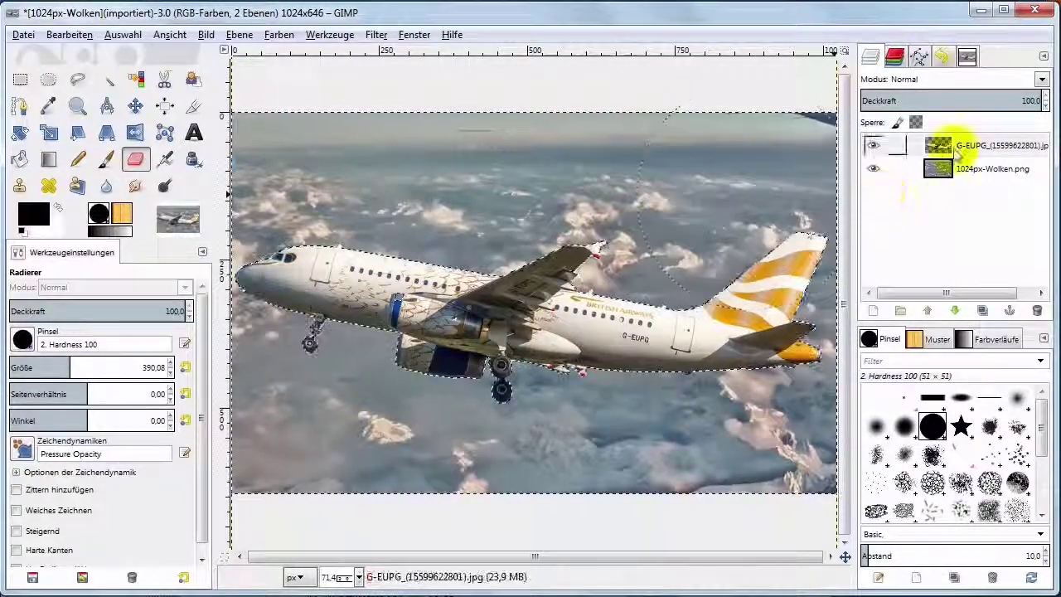
Toggle the clouds layer off and on to verify the sky around the plane is transparent.
{"action": "left_click", "coordinate": [873, 170]}
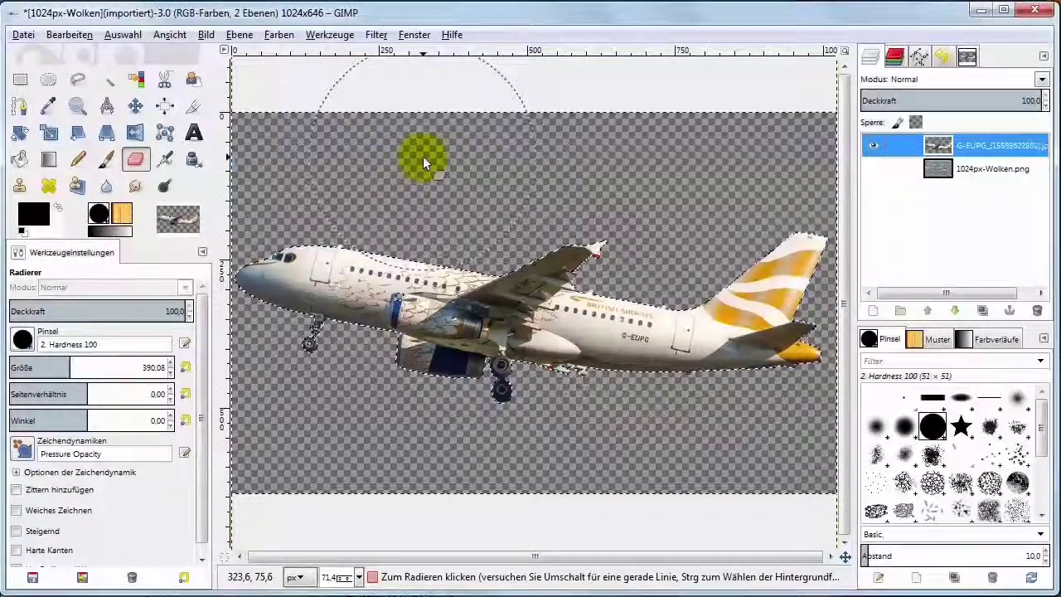
{"action": "left_click", "coordinate": [872, 170]}
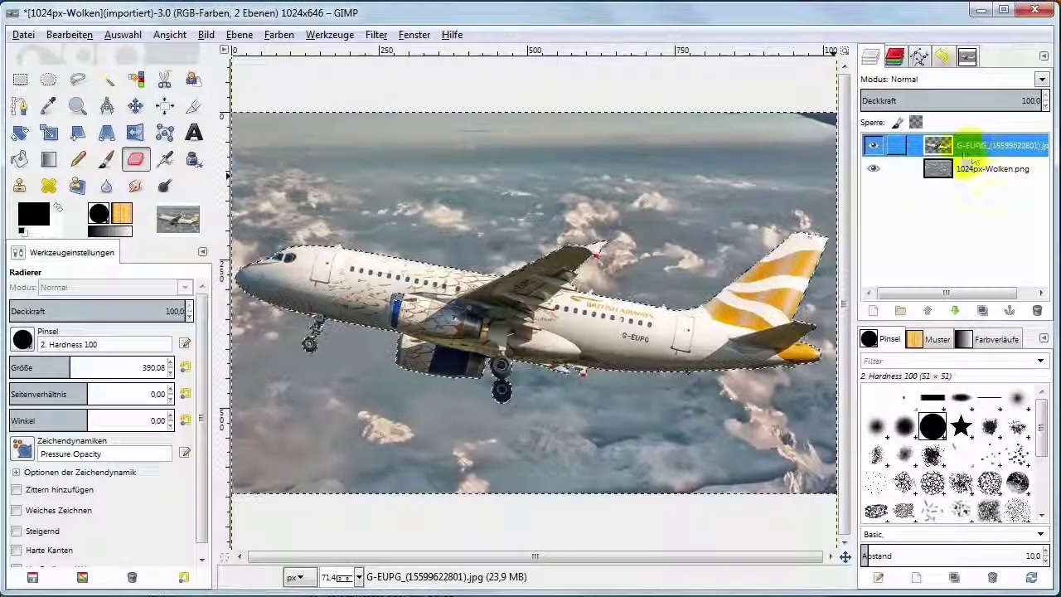
{"action": "left_click", "coordinate": [23, 36]}
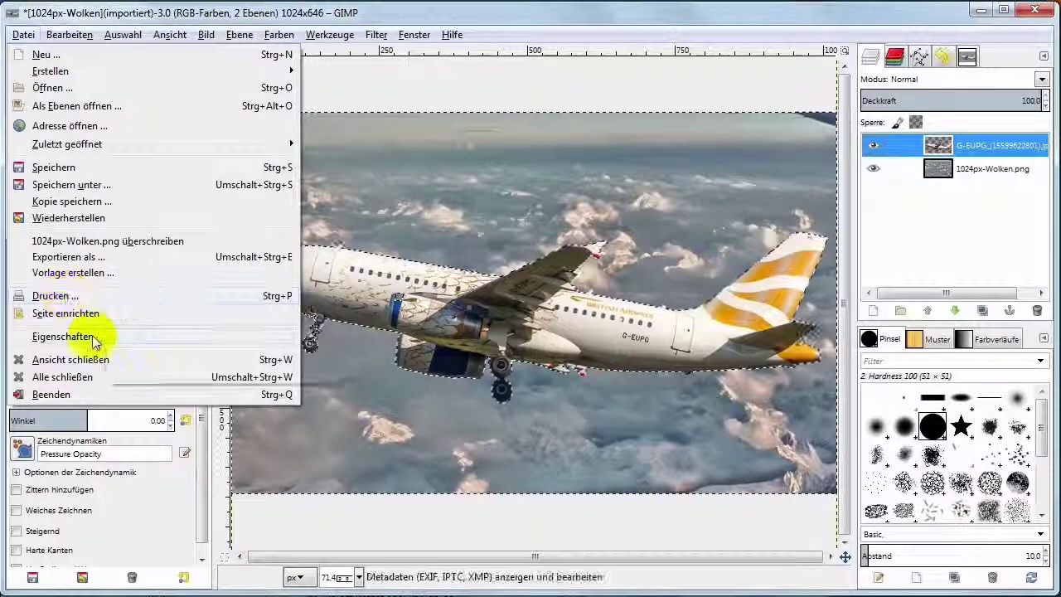
Export as PNG-Bild, replacing 1024px-Wolken.png, using the default PNG options.
{"action": "left_click", "coordinate": [83, 257]}
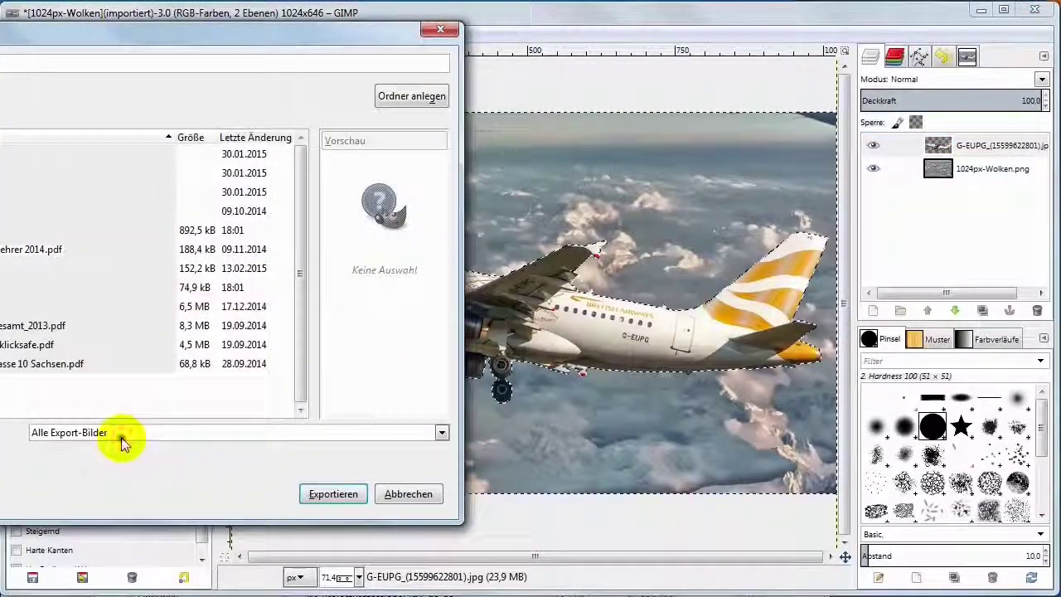
{"action": "left_click", "coordinate": [121, 438]}
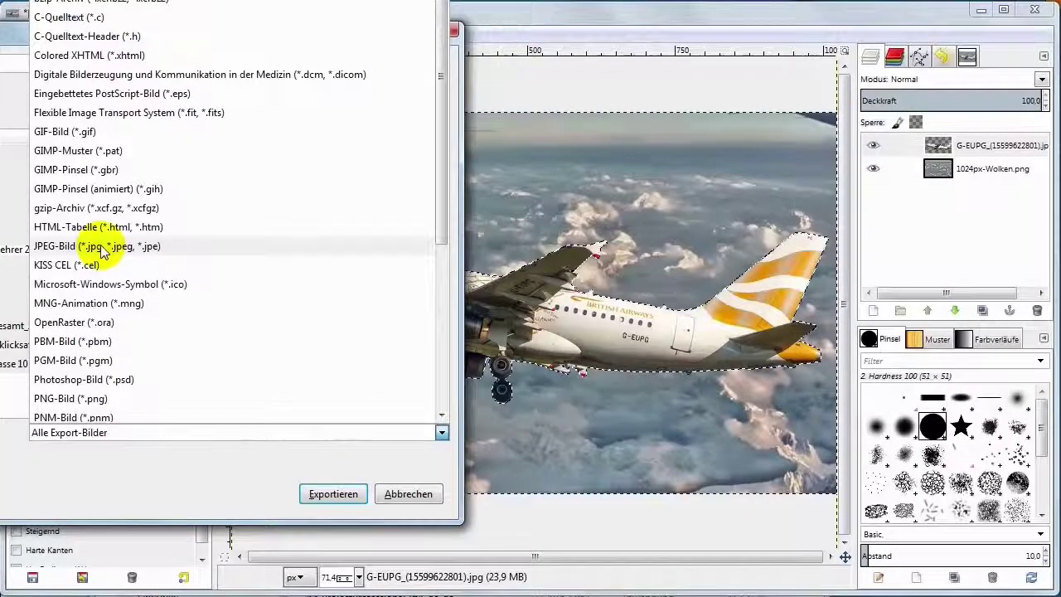
{"action": "left_click", "coordinate": [90, 399]}
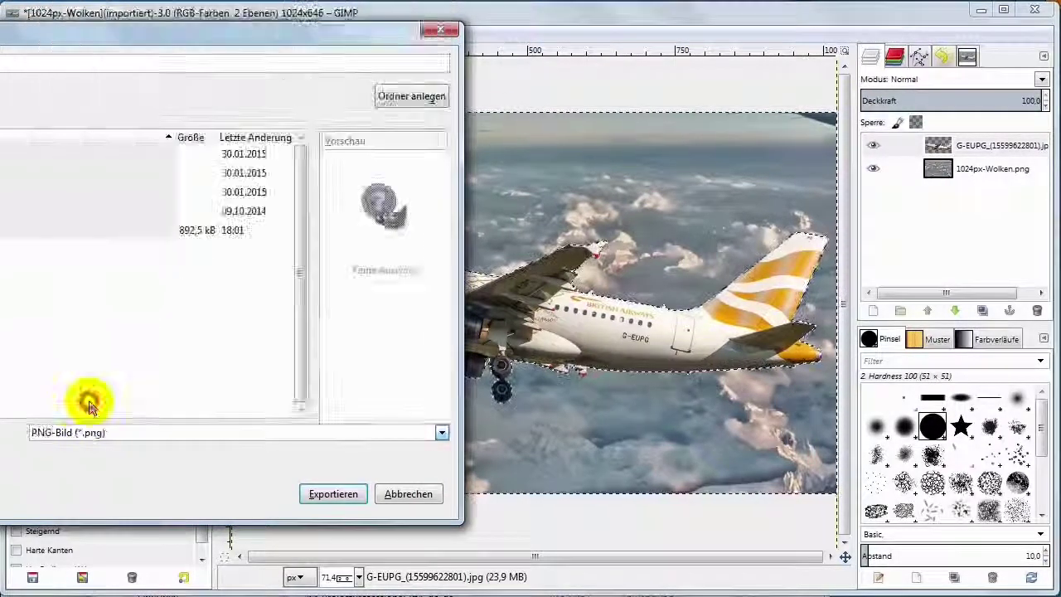
{"action": "left_click", "coordinate": [333, 494]}
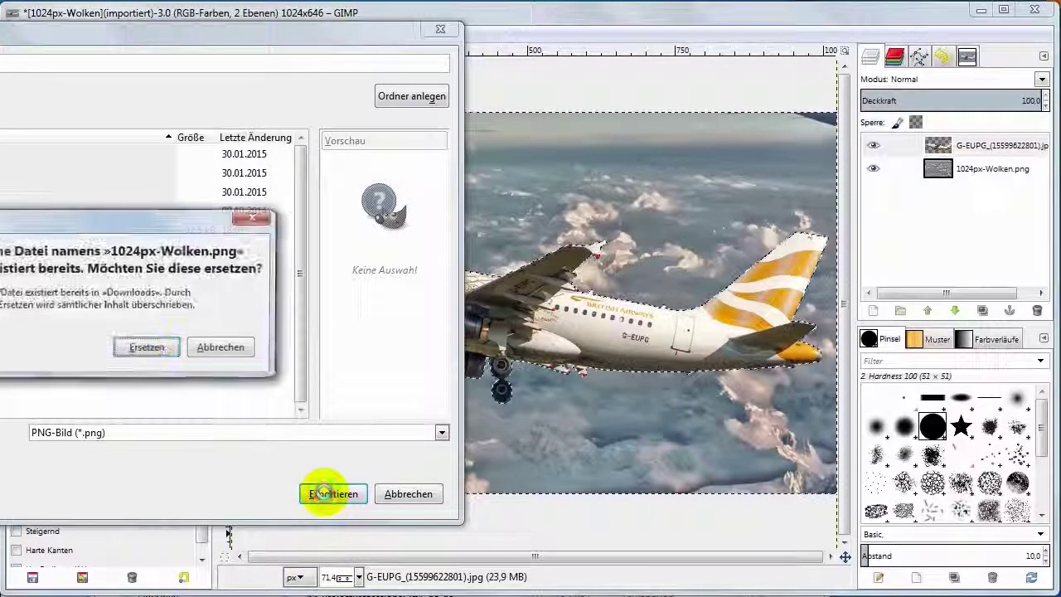
{"action": "left_click_drag", "start_coordinate": [167, 222], "coordinate": [322, 209]}
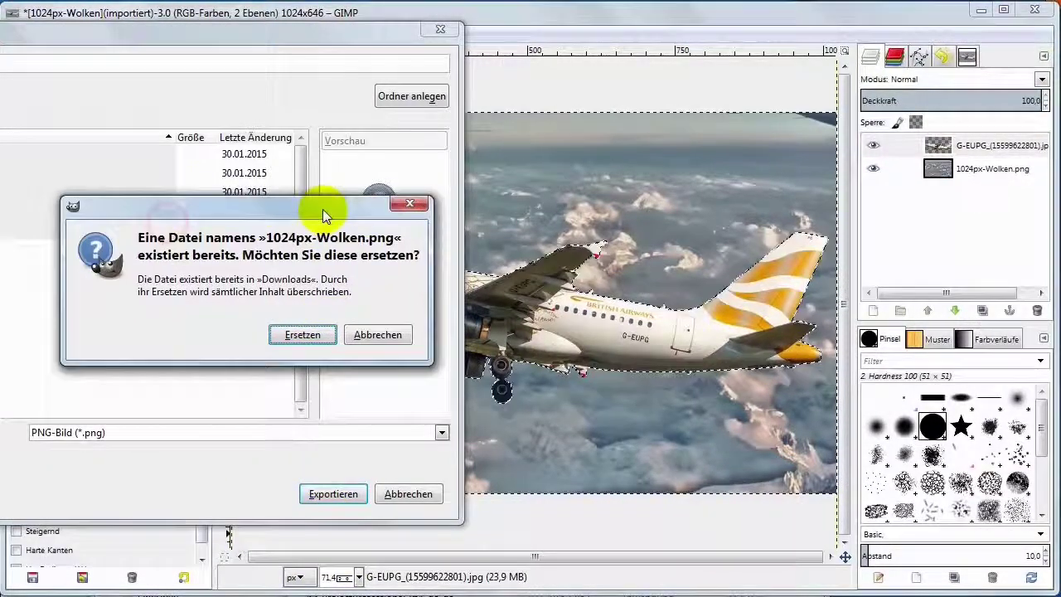
{"action": "left_click", "coordinate": [304, 334]}
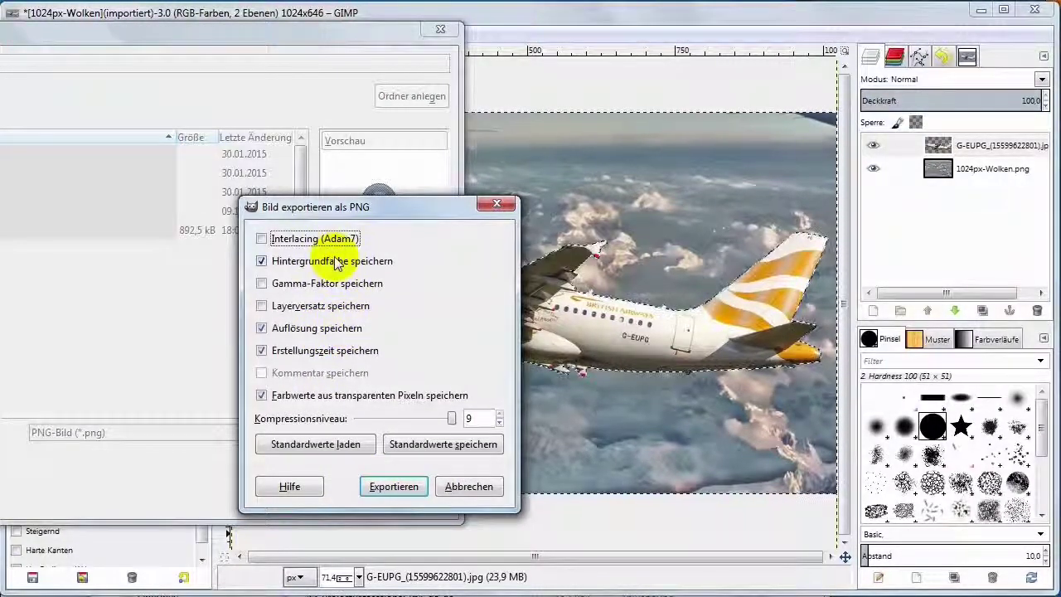
{"action": "left_click_drag", "start_coordinate": [905, 149], "coordinate": [916, 153]}
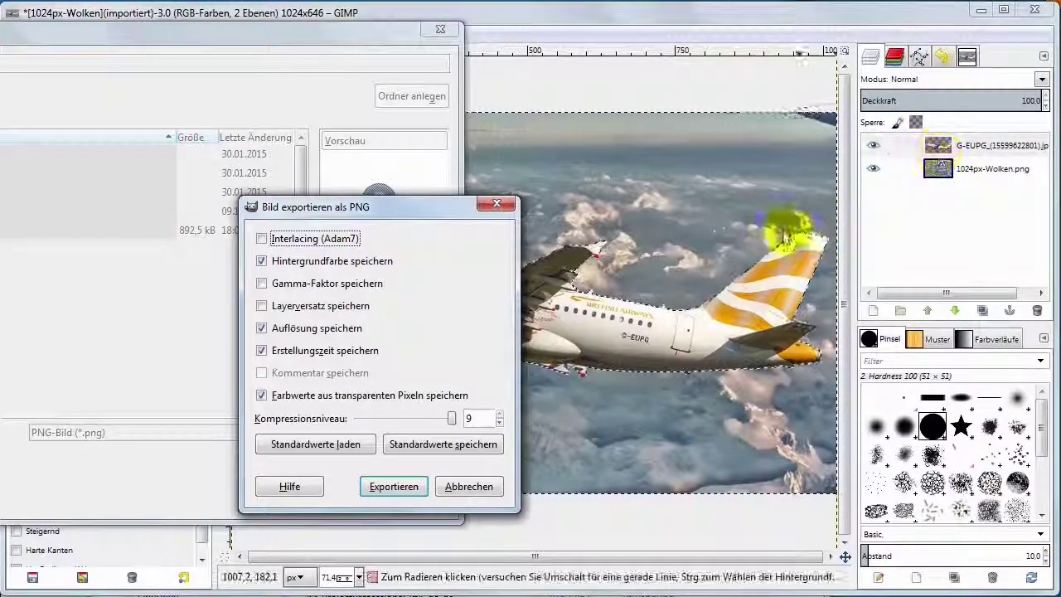
{"action": "left_click", "coordinate": [402, 491]}
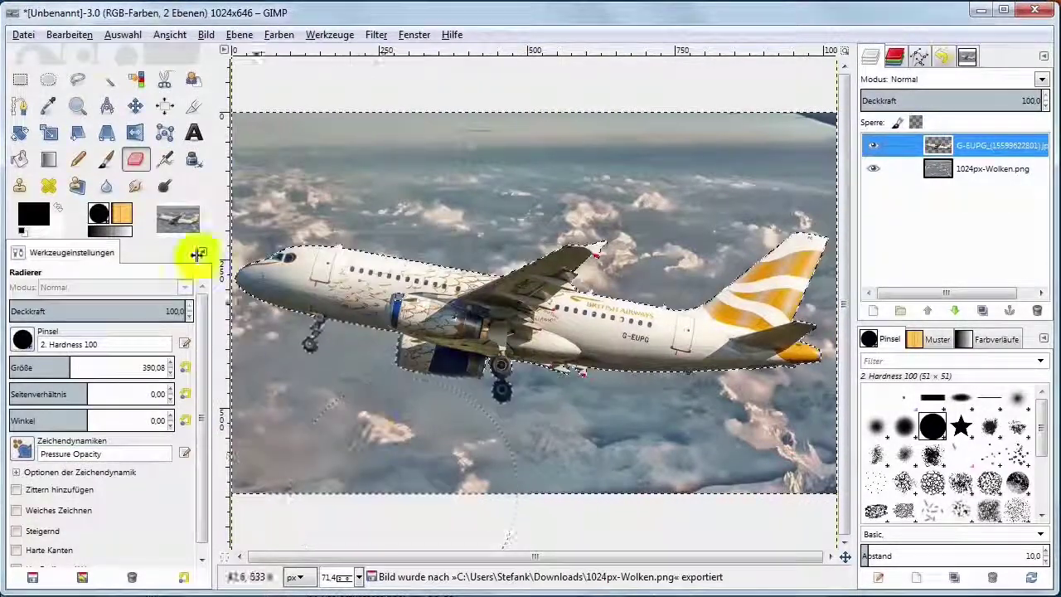
Open the exported 1024px-Wolken.png and fit it to the window to inspect the merged airliner.
{"action": "left_click", "coordinate": [23, 34]}
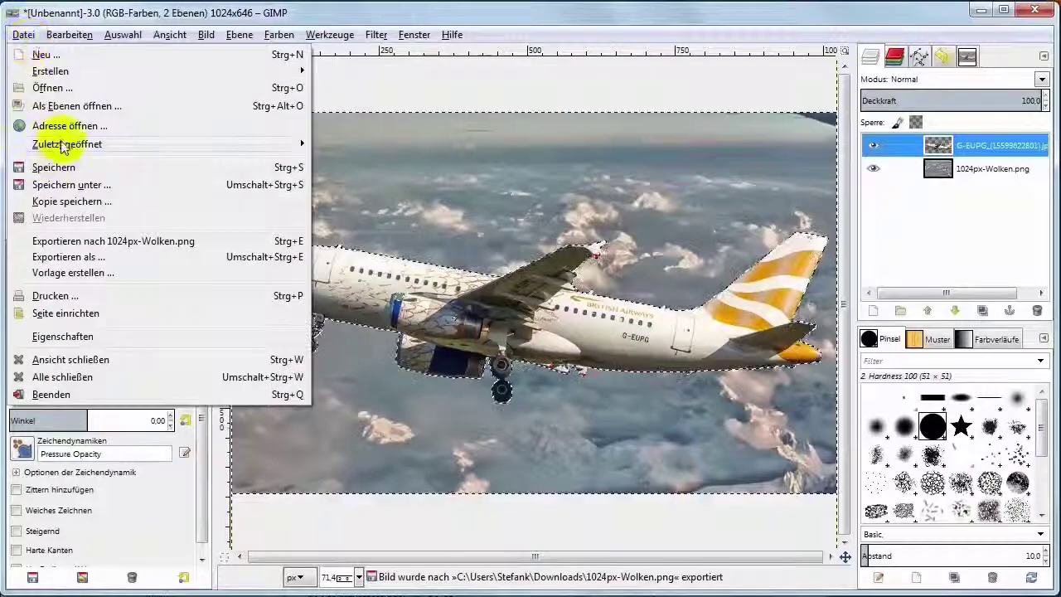
{"action": "left_click", "coordinate": [52, 88]}
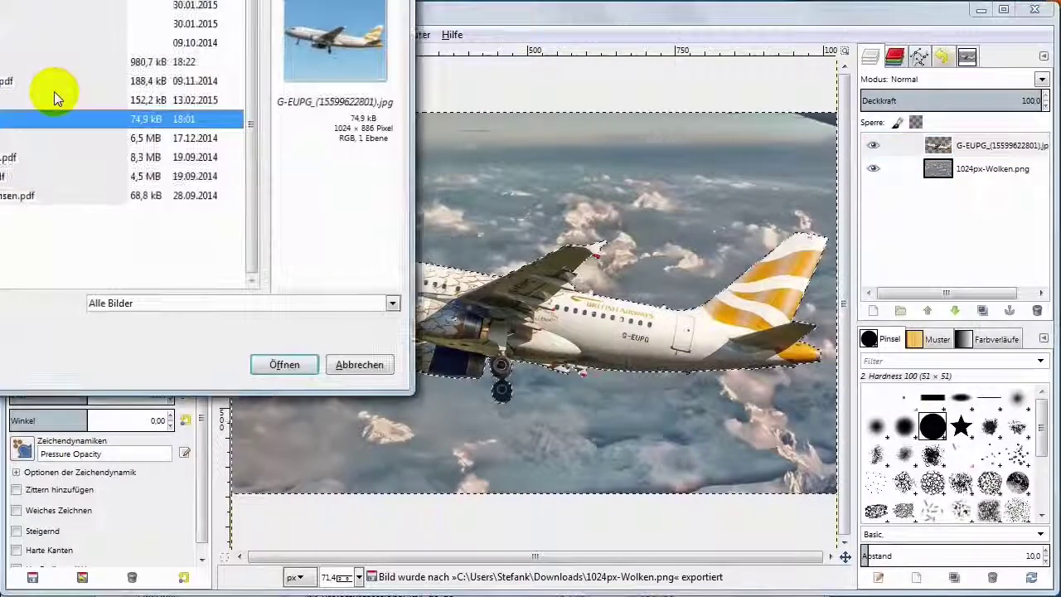
{"action": "left_click", "coordinate": [50, 61]}
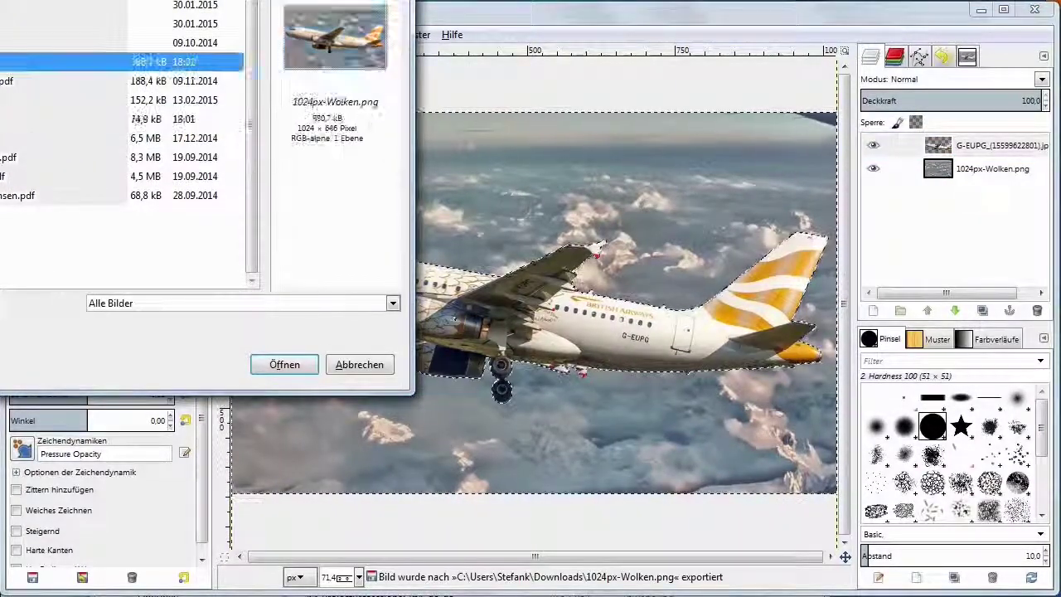
{"action": "left_click", "coordinate": [271, 367]}
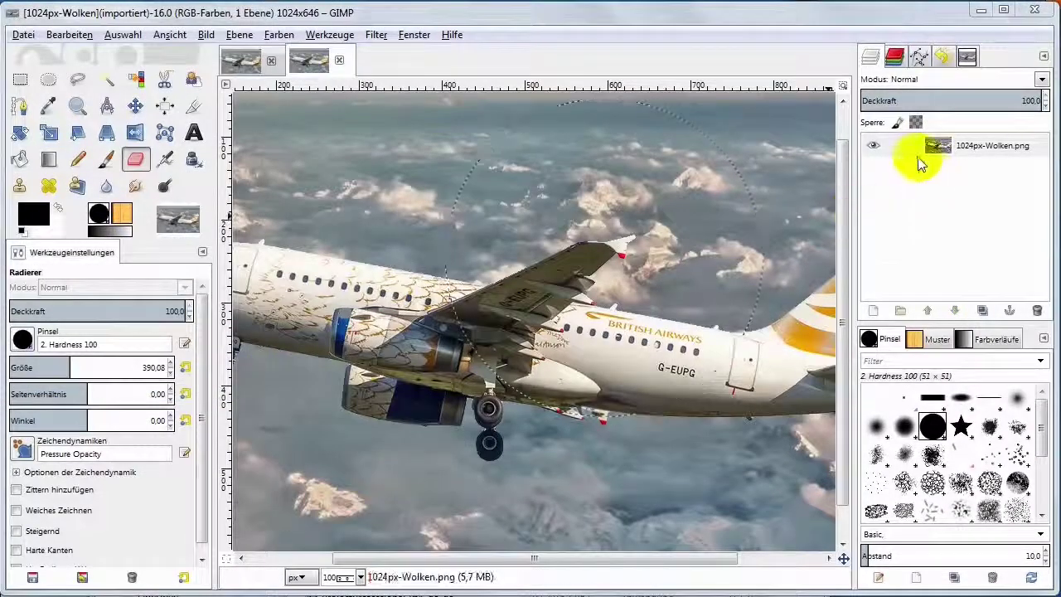
{"action": "left_click", "coordinate": [905, 154]}
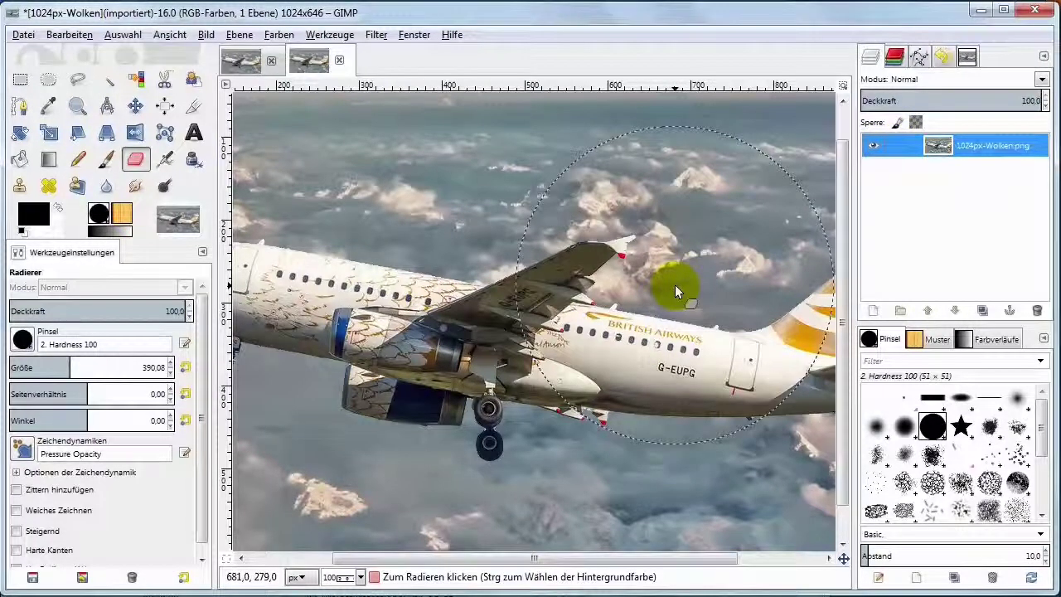
{"action": "key", "text": "shift+ctrl+j"}
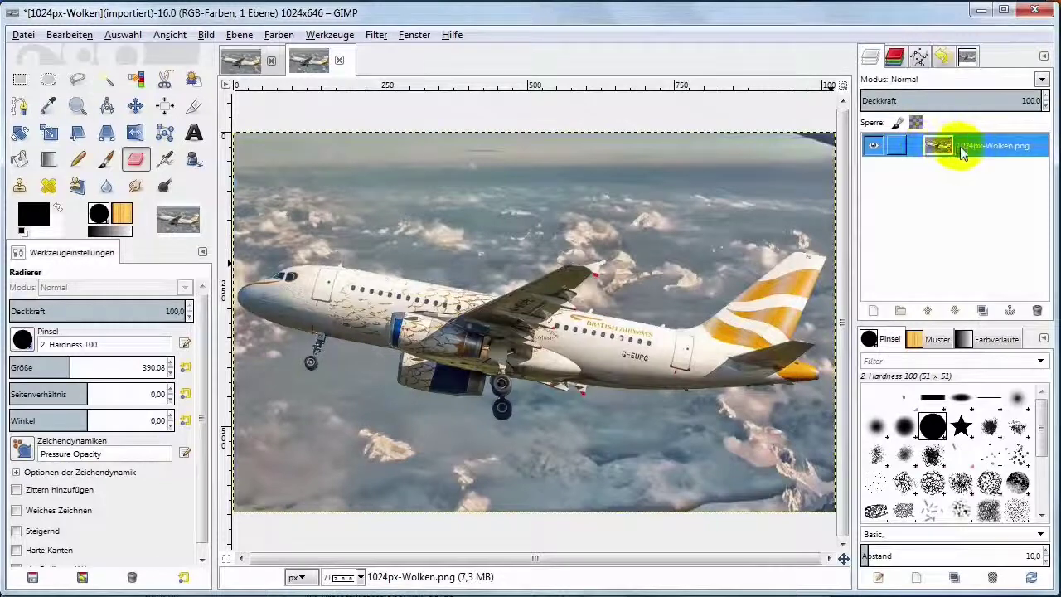
{"action": "left_click", "coordinate": [240, 60]}
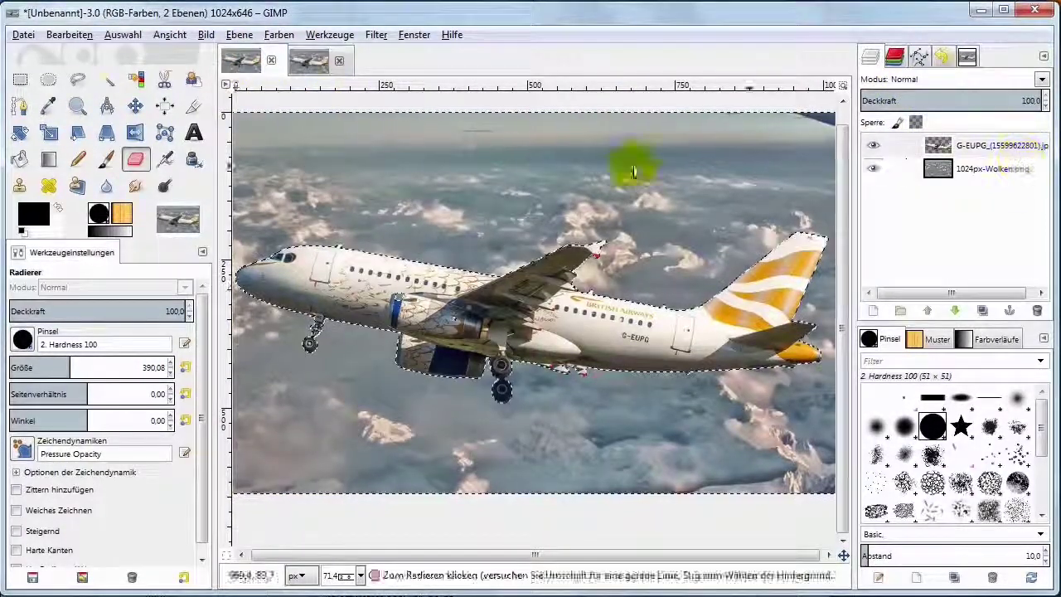
{"action": "left_click", "coordinate": [309, 60]}
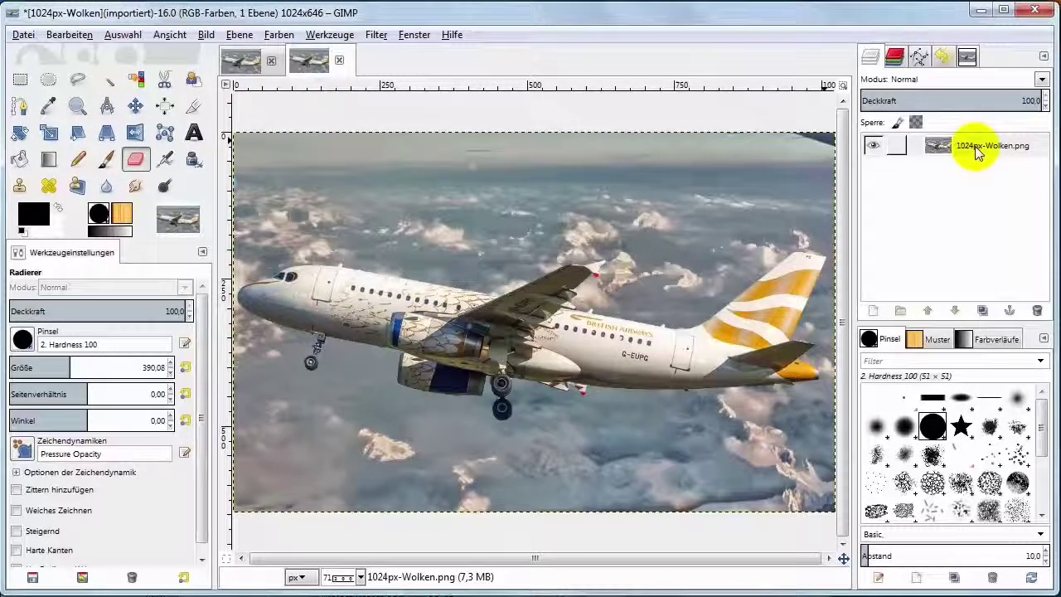